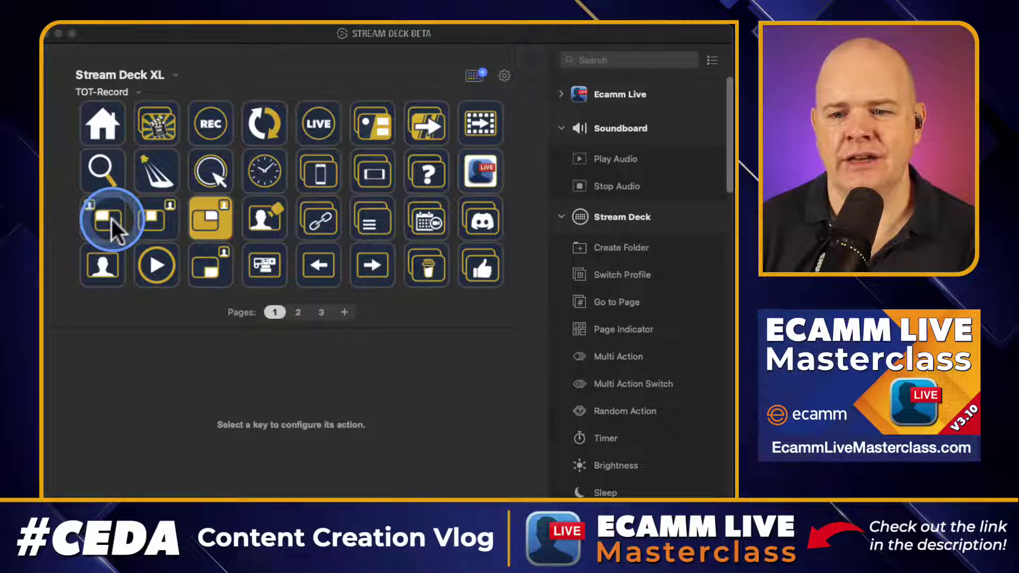
# - Inspect the Screen TR key's scene action and compare its two state icons
pyautogui.moveTo(111, 219); pyautogui.dragTo(193, 223)
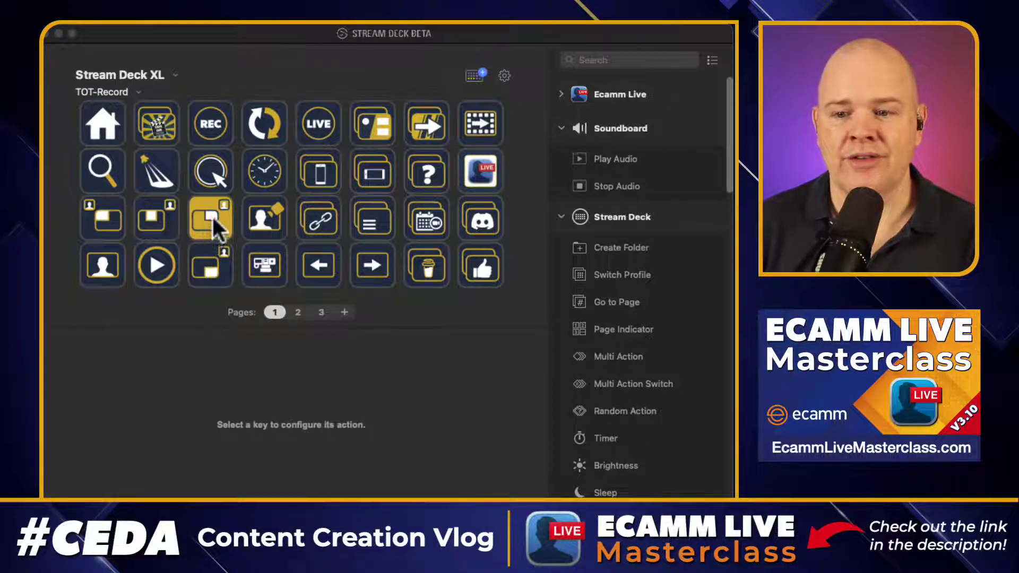
pyautogui.click(213, 218)
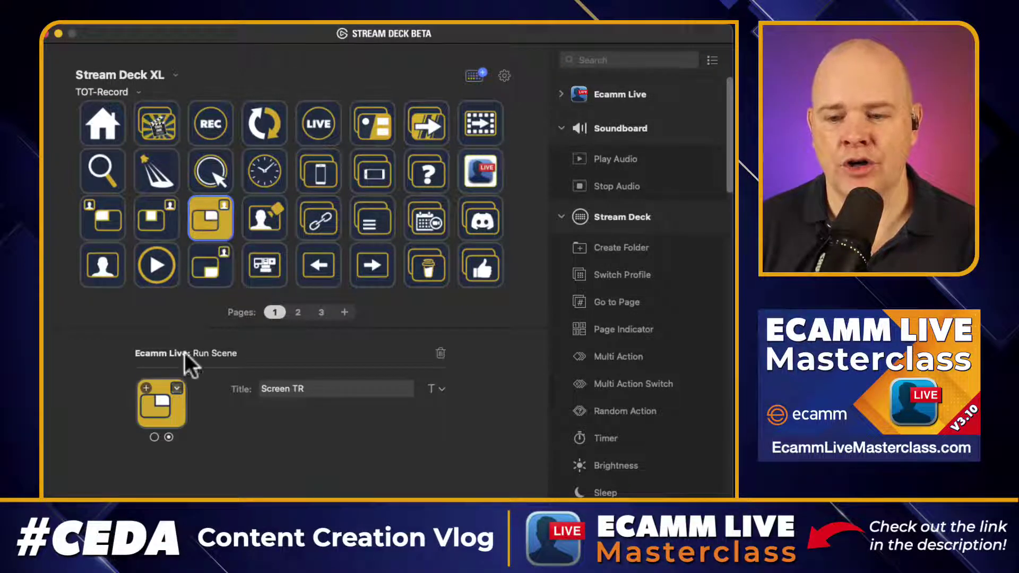
pyautogui.click(154, 437)
pyautogui.click(168, 437)
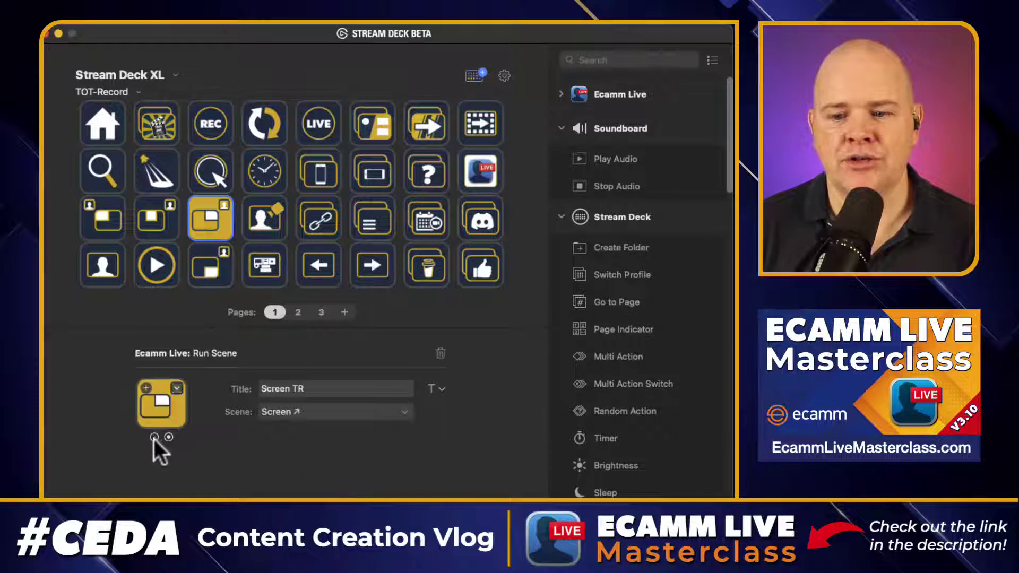
pyautogui.click(154, 437)
pyautogui.click(168, 437)
pyautogui.click(155, 437)
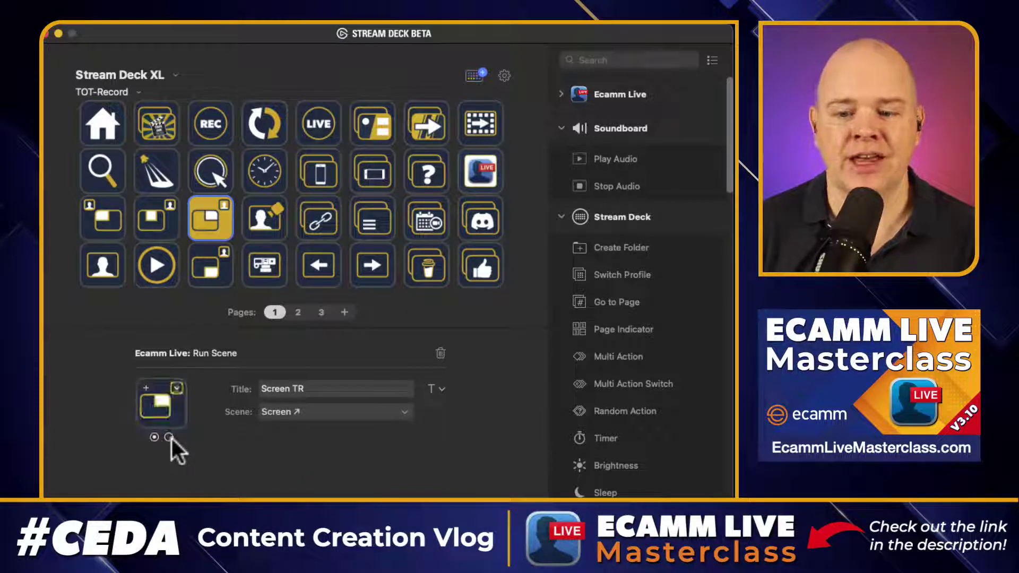
pyautogui.click(152, 437)
pyautogui.click(167, 437)
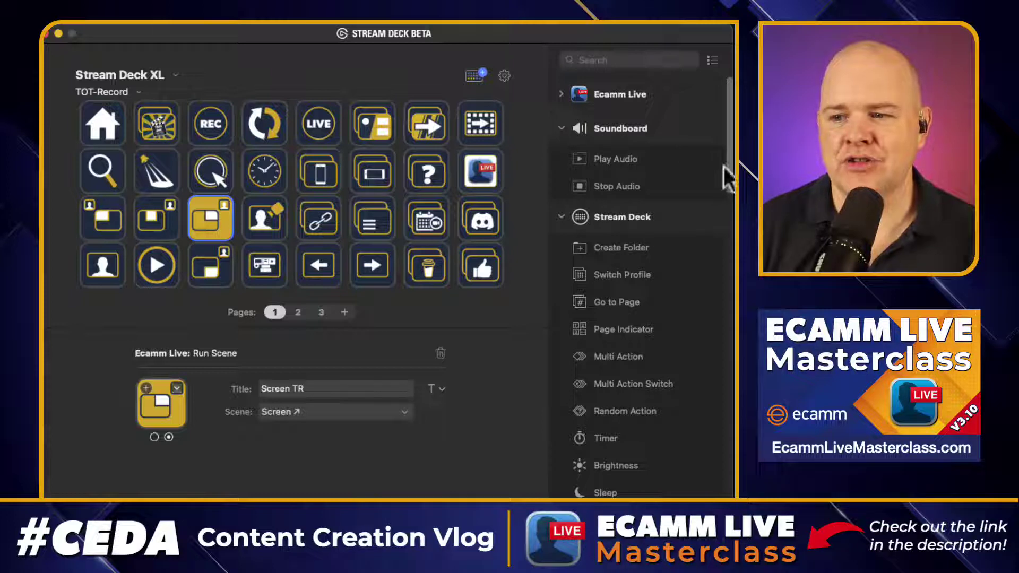
pyautogui.moveTo(730, 178); pyautogui.dragTo(730, 232)
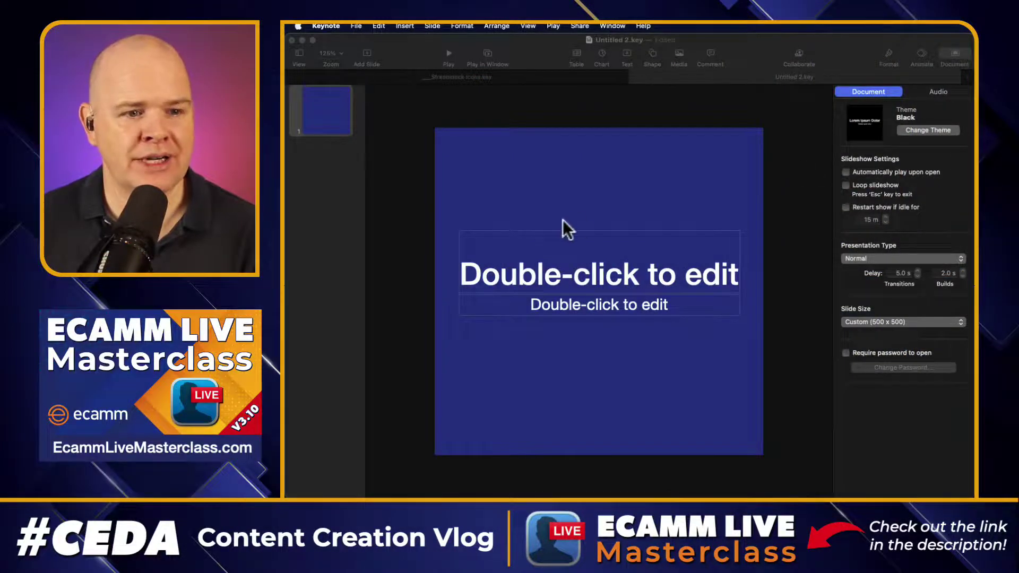
# - Set the slide's background colour fill to bright green in the Keynote presentation
pyautogui.click(693, 171)
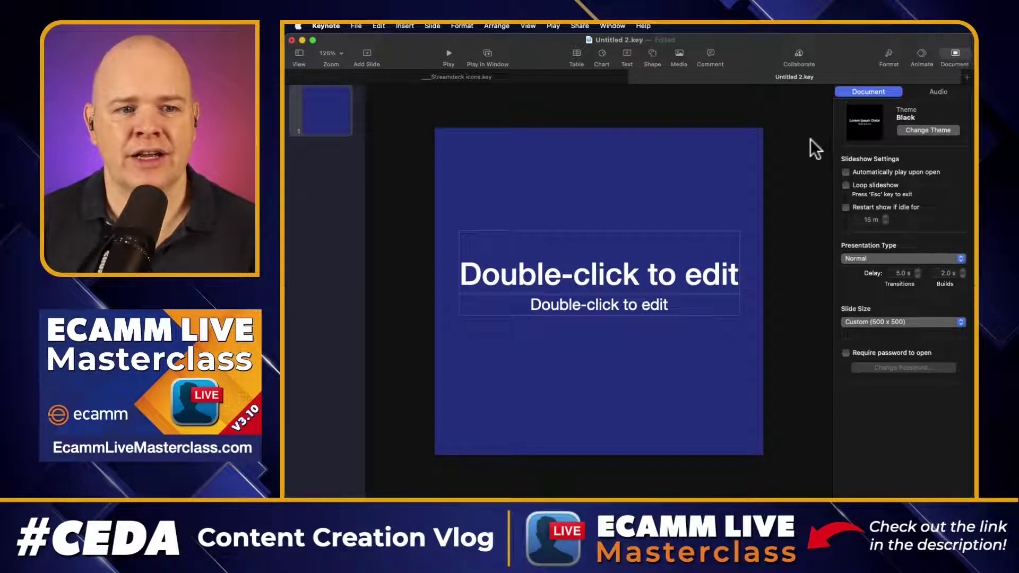
pyautogui.click(890, 54)
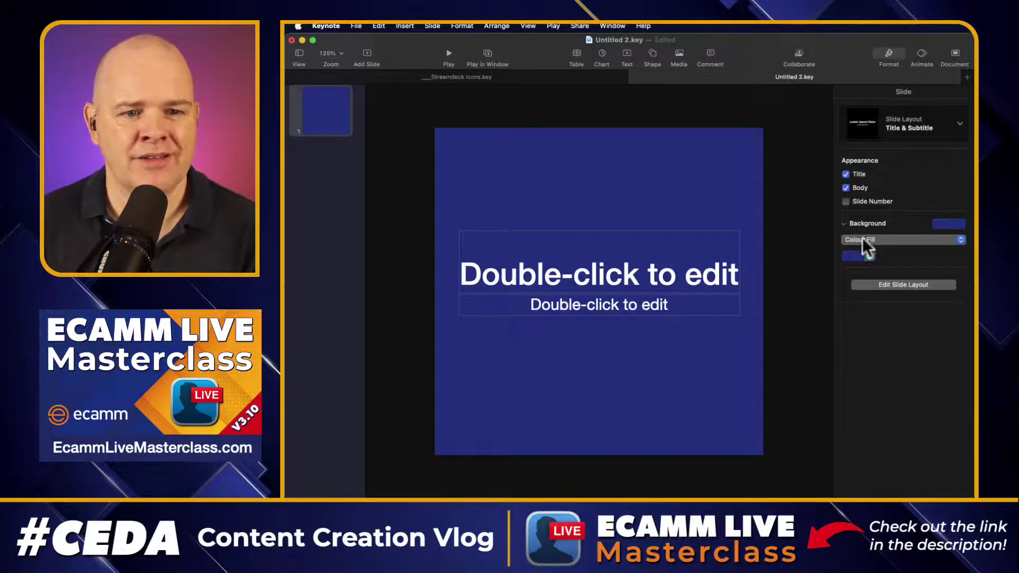
pyautogui.click(861, 256)
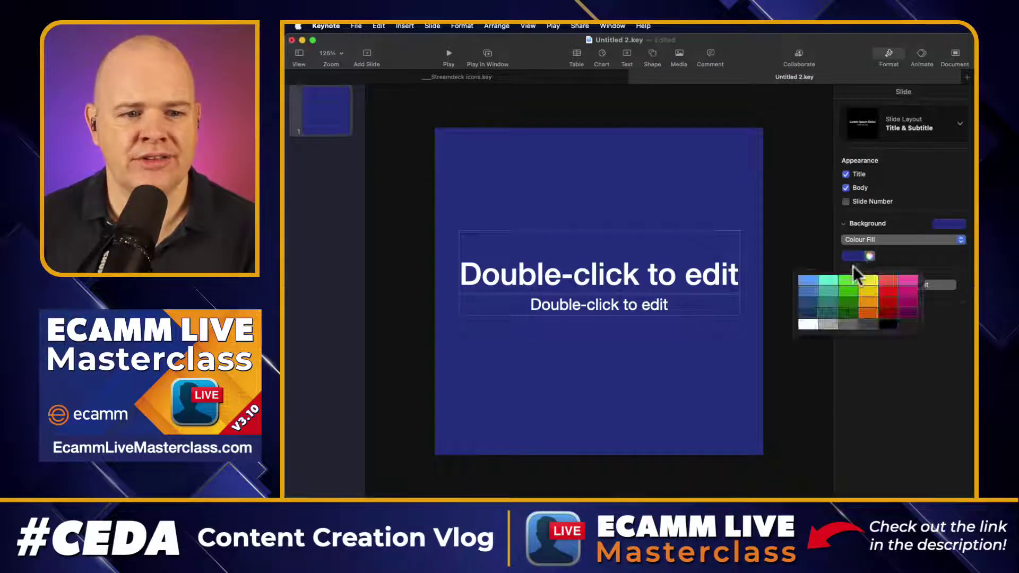
pyautogui.click(843, 279)
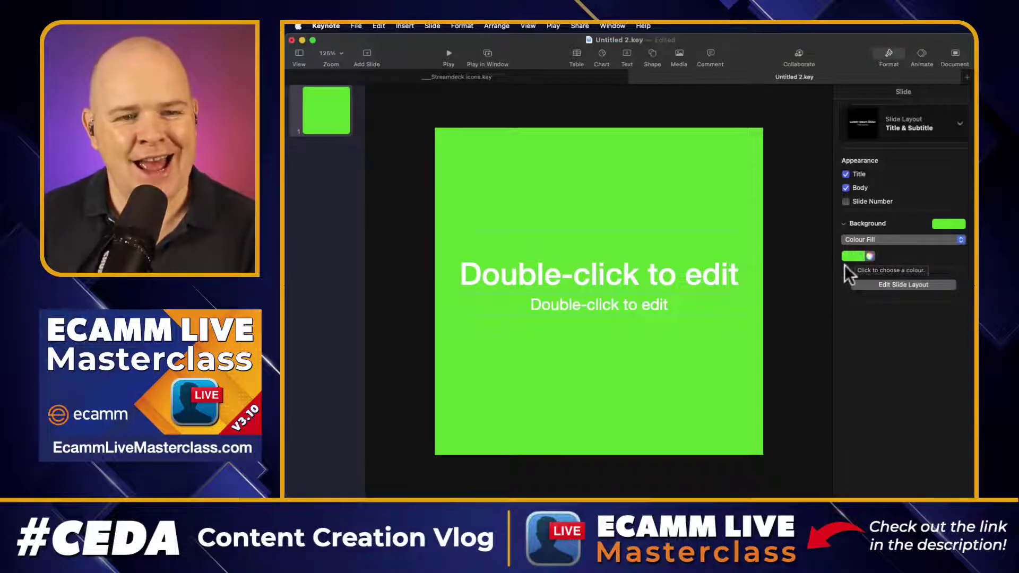
# - Open the slide layouts for editing and look through the theme's built-in layouts
pyautogui.click(884, 285)
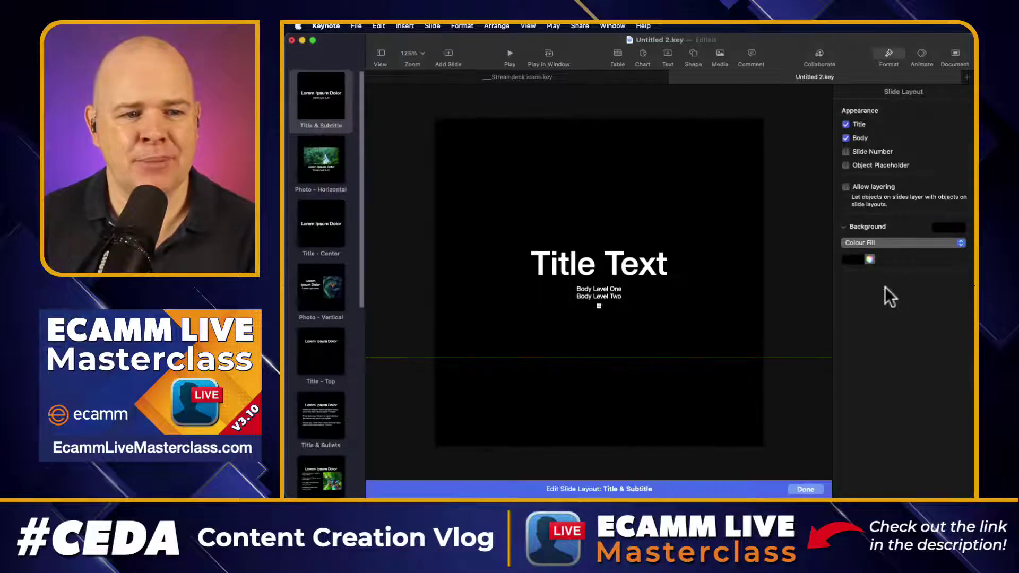
pyautogui.click(321, 175)
pyautogui.click(320, 222)
pyautogui.click(322, 297)
pyautogui.click(324, 354)
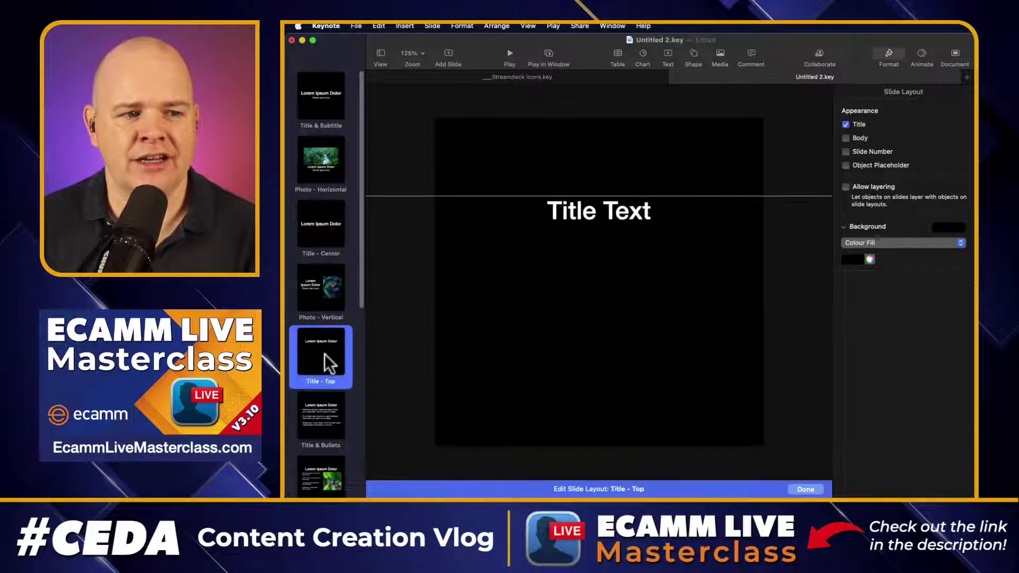
pyautogui.click(322, 419)
pyautogui.click(326, 462)
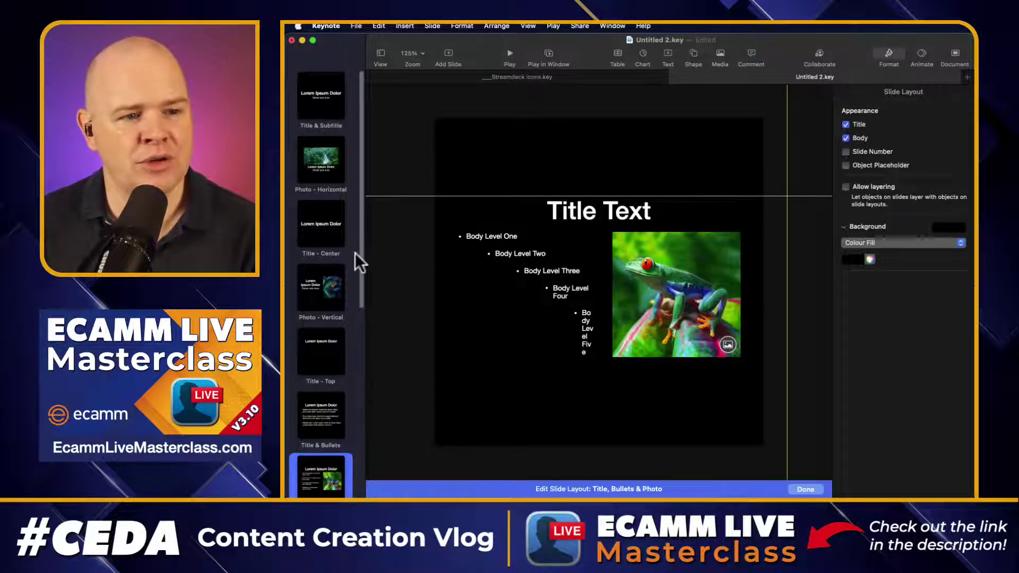
pyautogui.moveTo(360, 266); pyautogui.dragTo(358, 451)
# - Delete the Photo layout and all other slide layouts except Title & Subtitle
pyautogui.click(307, 390)
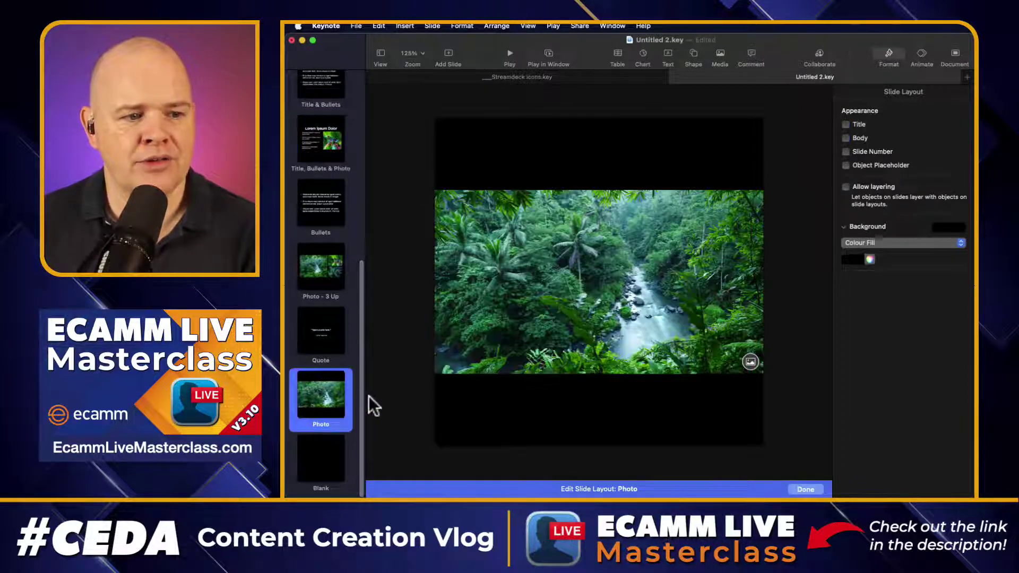
pyautogui.moveTo(359, 396); pyautogui.dragTo(365, 362)
pyautogui.press('Down')
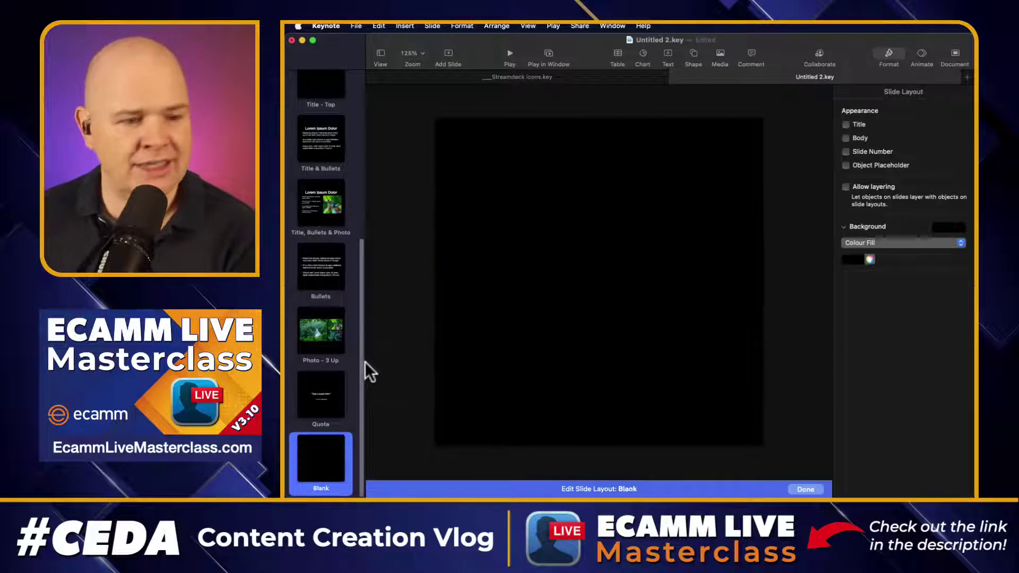
pyautogui.press('Up')
pyautogui.press('Up')
pyautogui.press('Up')
pyautogui.press('Up')
pyautogui.press('Up')
pyautogui.press('Up')
pyautogui.press('Up')
pyautogui.press('Up')
pyautogui.press('Up')
pyautogui.press('Up')
pyautogui.press('Up')
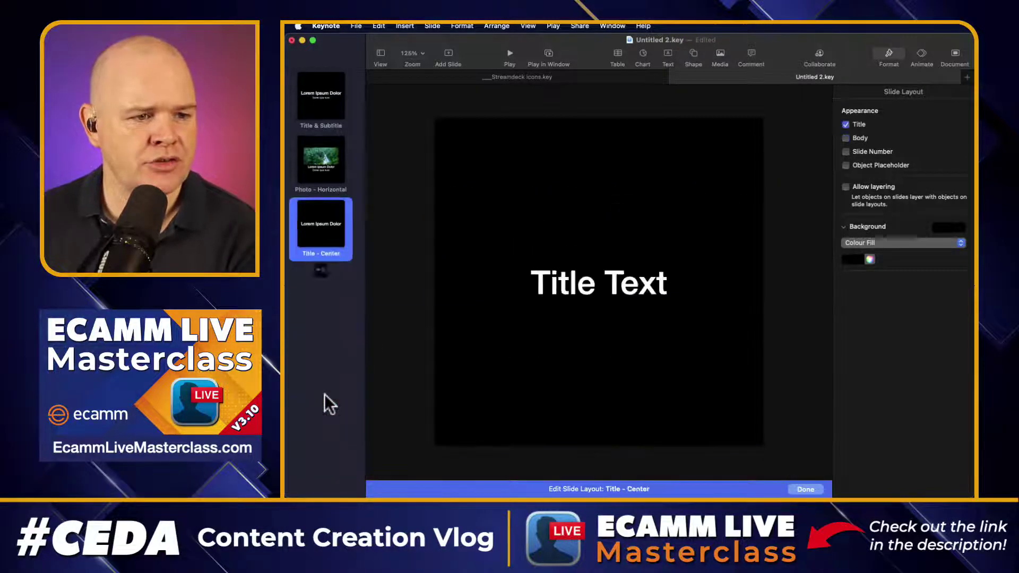
# - Delete the title and body text placeholders from the Title & Subtitle layout
pyautogui.click(603, 265)
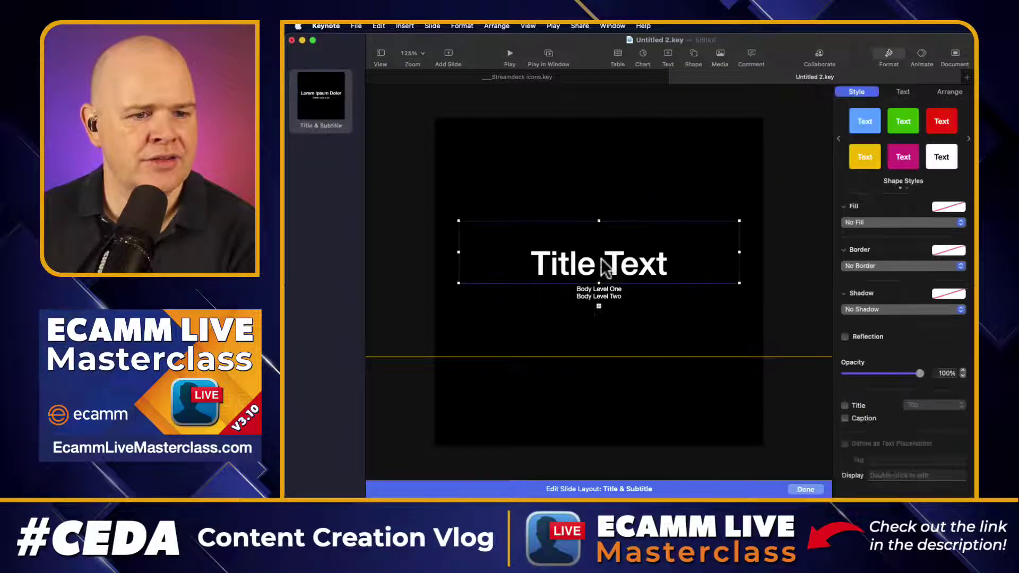
pyautogui.press('Delete')
pyautogui.click(594, 290)
pyautogui.press('Delete')
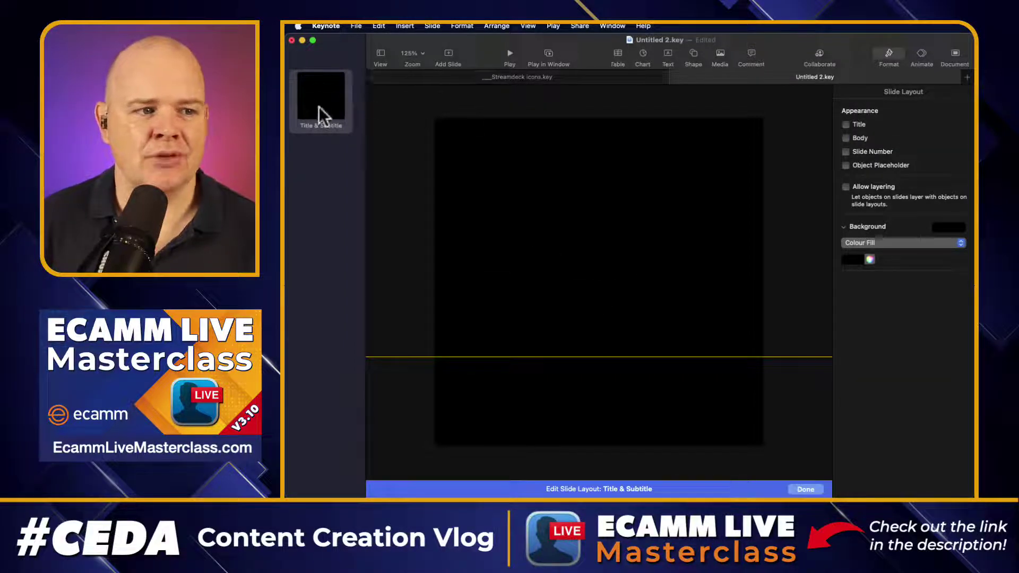
# - Rename the Title & Subtitle layout to Blue and set its background fill to light blue
pyautogui.click(322, 125)
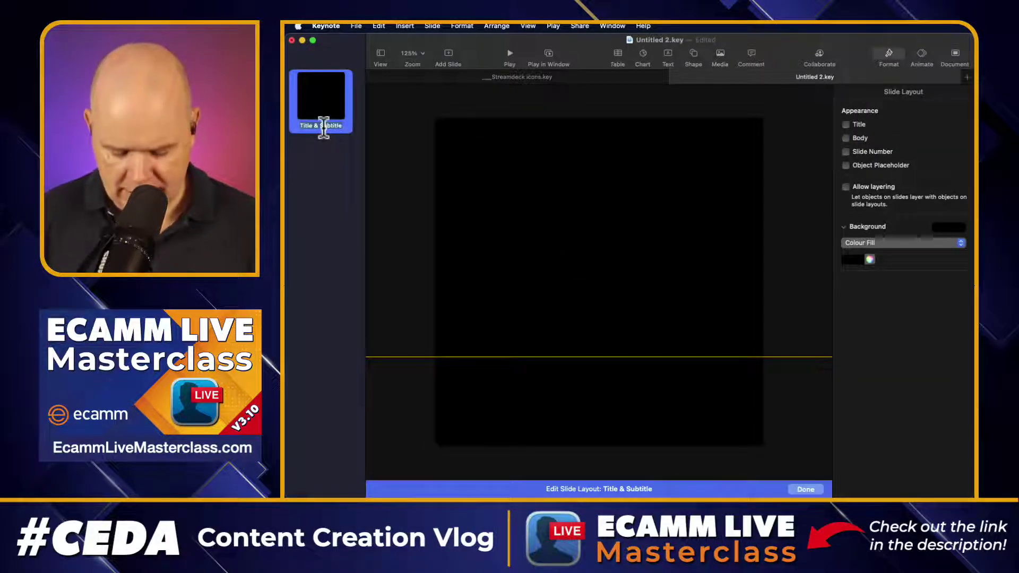
pyautogui.doubleClick(322, 125)
pyautogui.write('Blue')
pyautogui.press('Return')
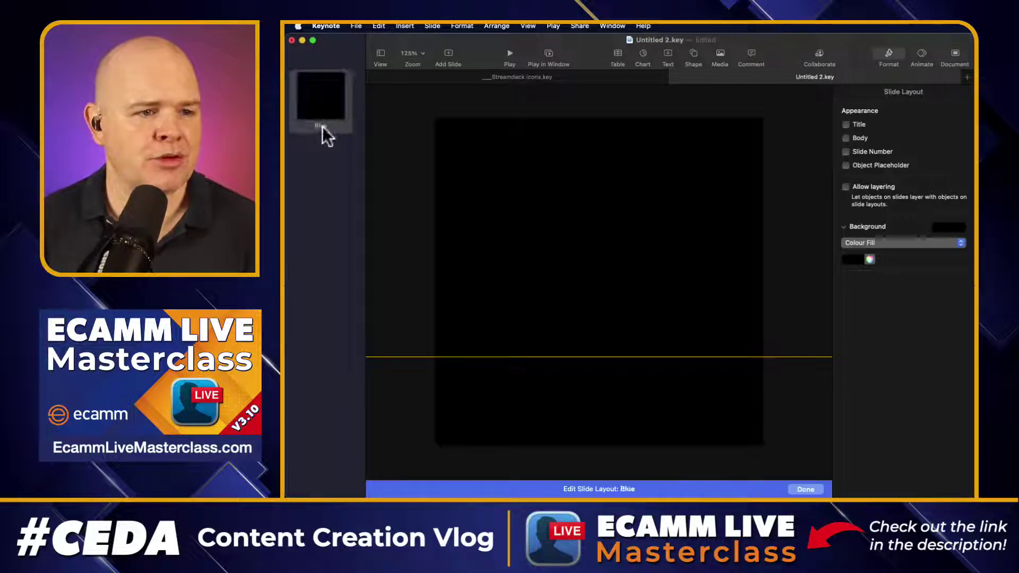
pyautogui.click(860, 259)
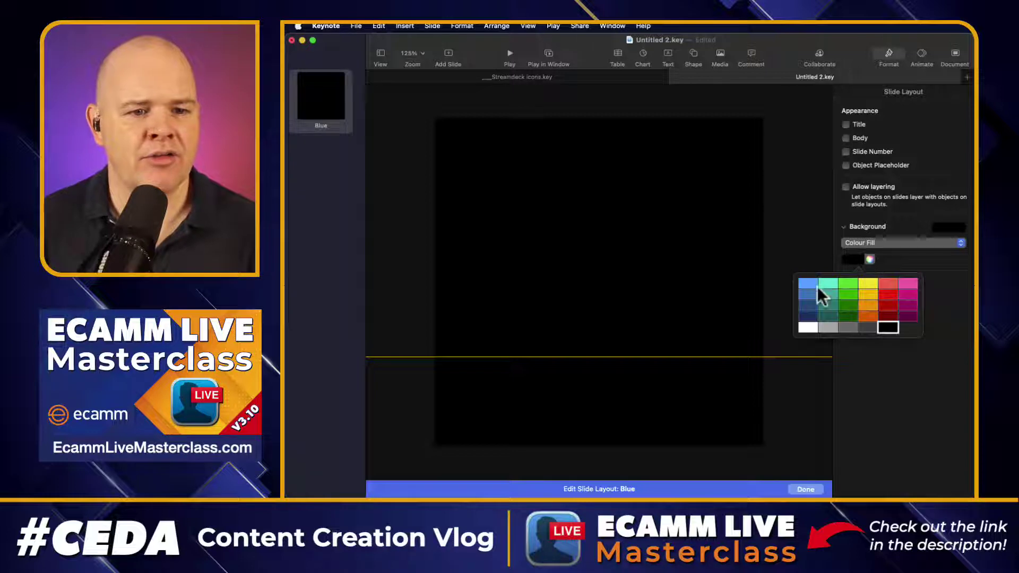
pyautogui.click(804, 293)
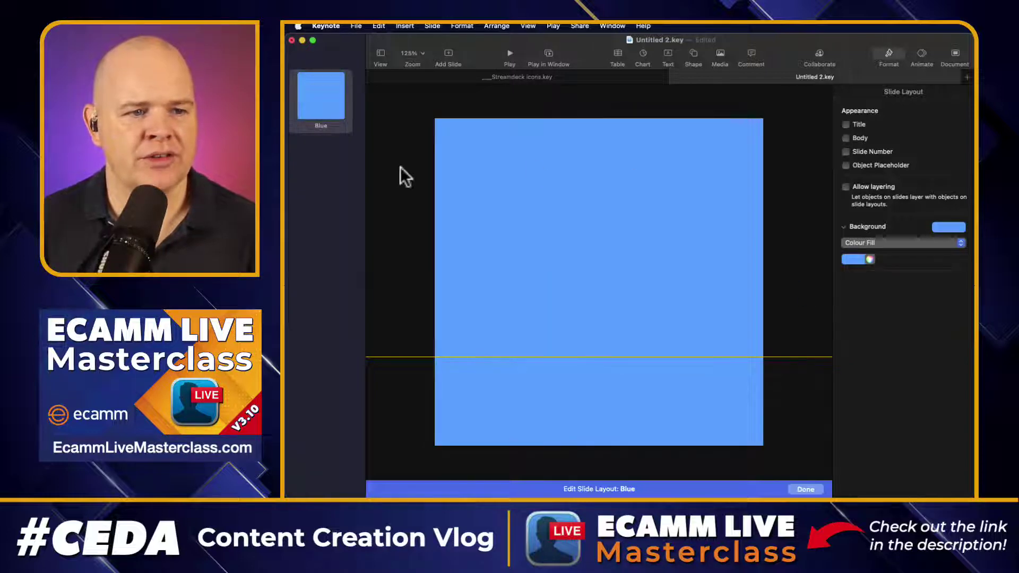
# - Duplicate the Blue layout and set the copy's background fill to light red
pyautogui.rightClick(303, 100)
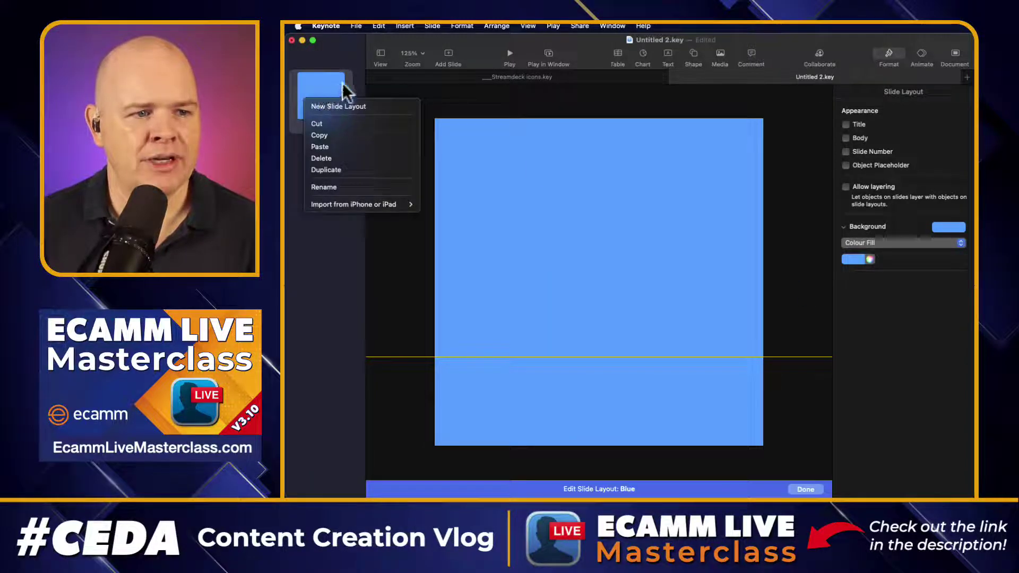
pyautogui.click(327, 170)
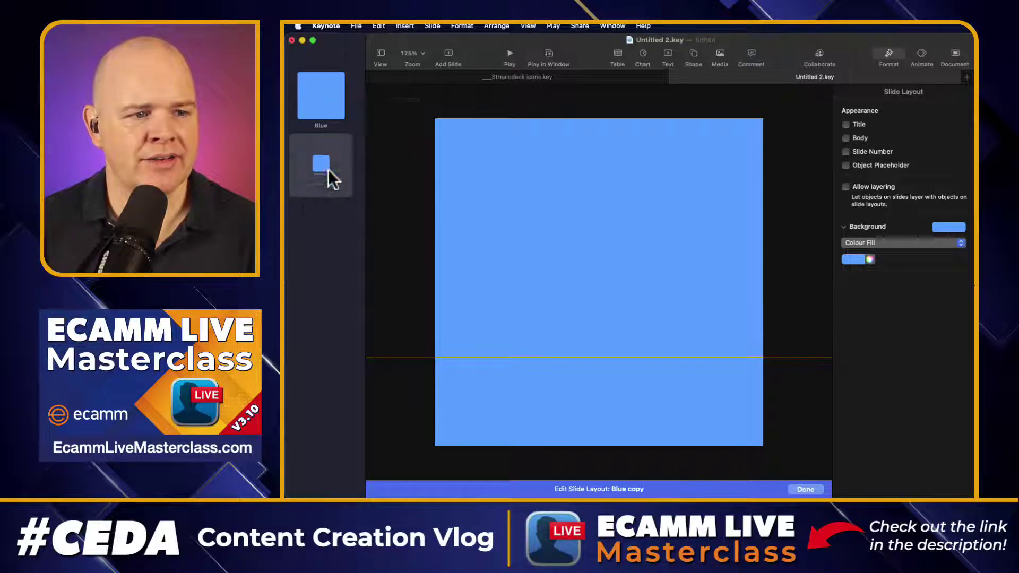
pyautogui.click(859, 259)
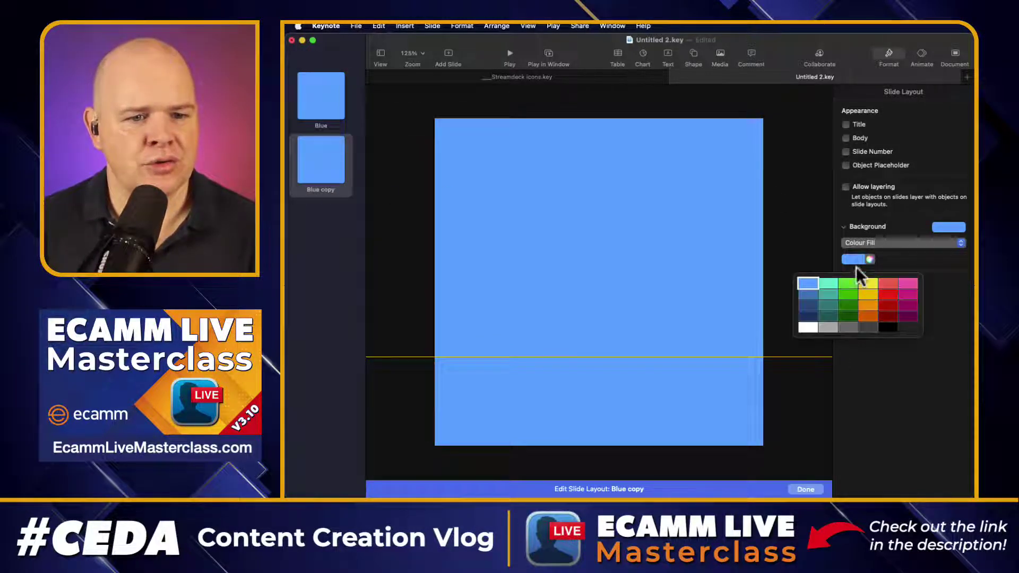
pyautogui.click(889, 284)
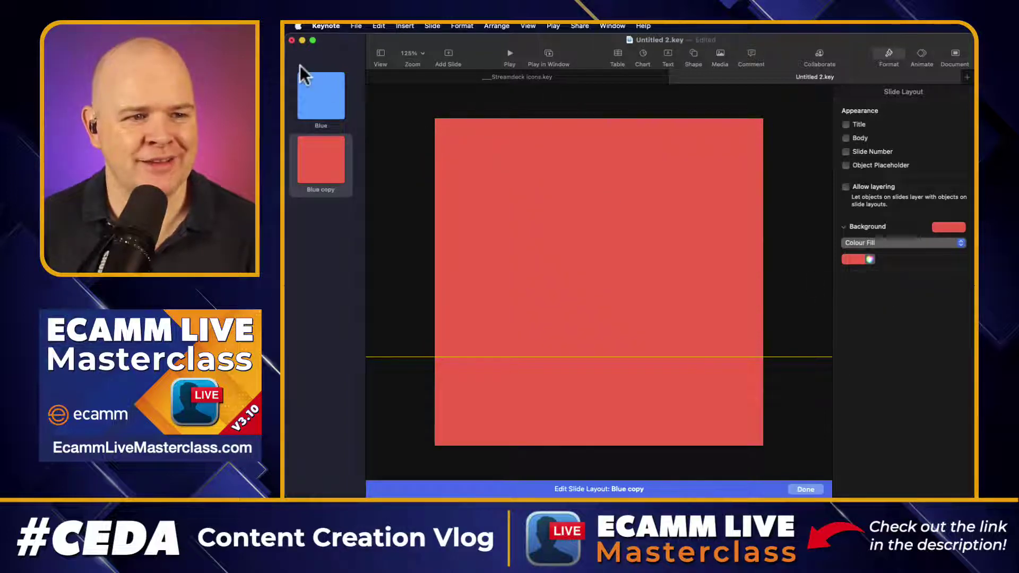
# - Compare the blue and red layouts, and finish editing the slide layouts
pyautogui.click(303, 94)
pyautogui.click(317, 160)
pyautogui.click(321, 103)
pyautogui.click(320, 164)
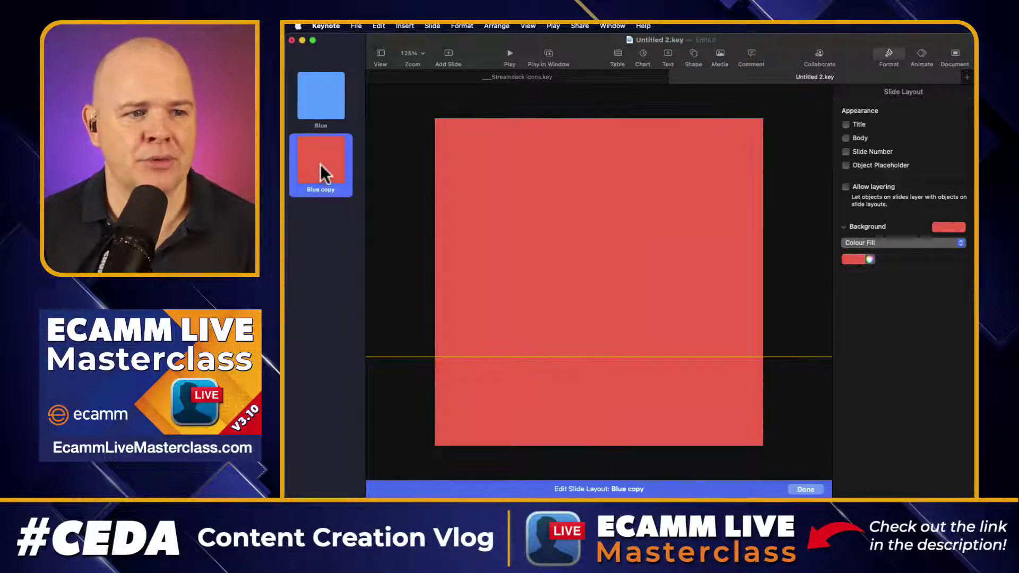
pyautogui.click(319, 104)
pyautogui.click(320, 157)
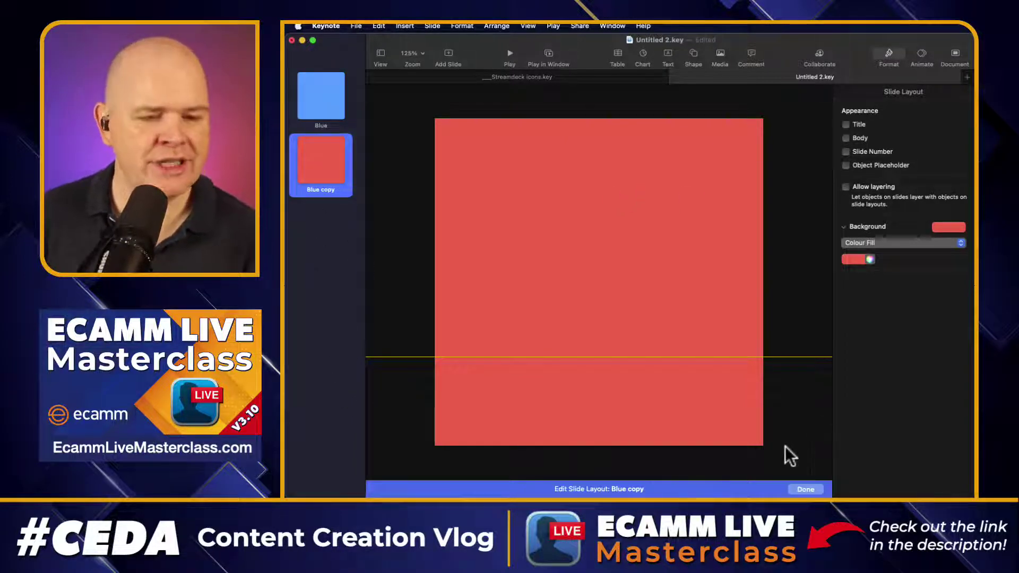
pyautogui.click(803, 488)
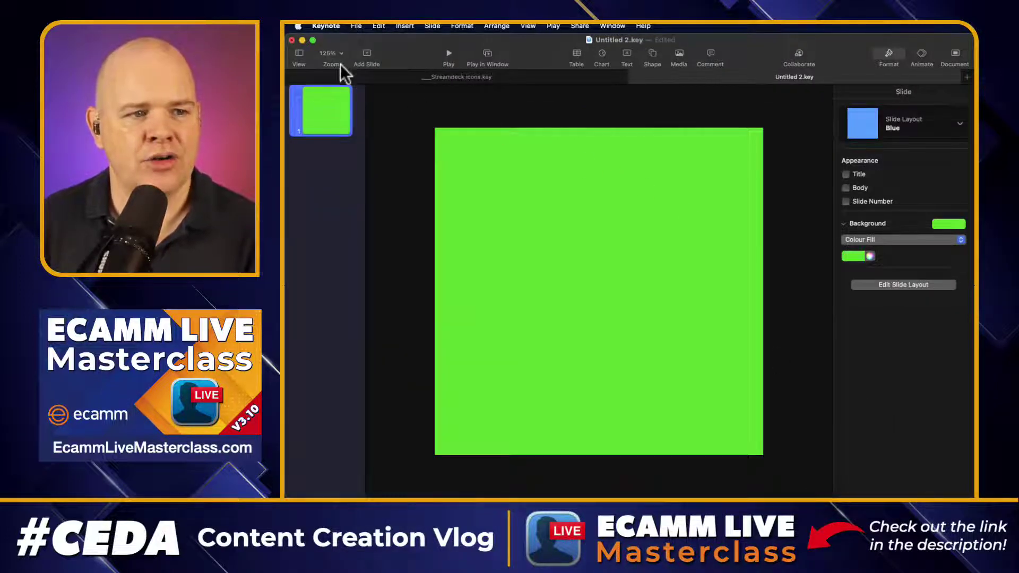
# - Add a new slide with the Blue layout and delete the green slide
pyautogui.click(367, 52)
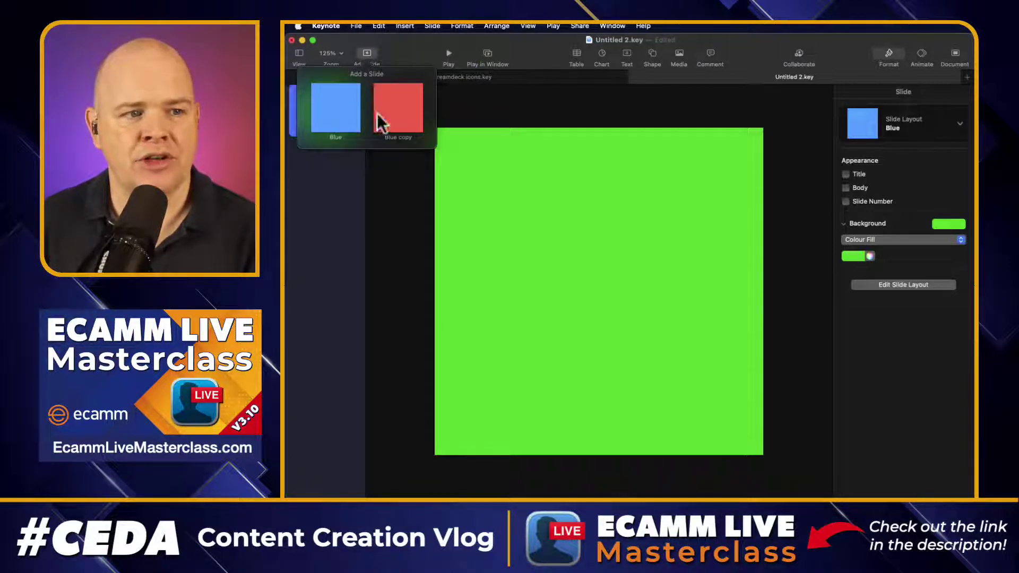
pyautogui.click(340, 118)
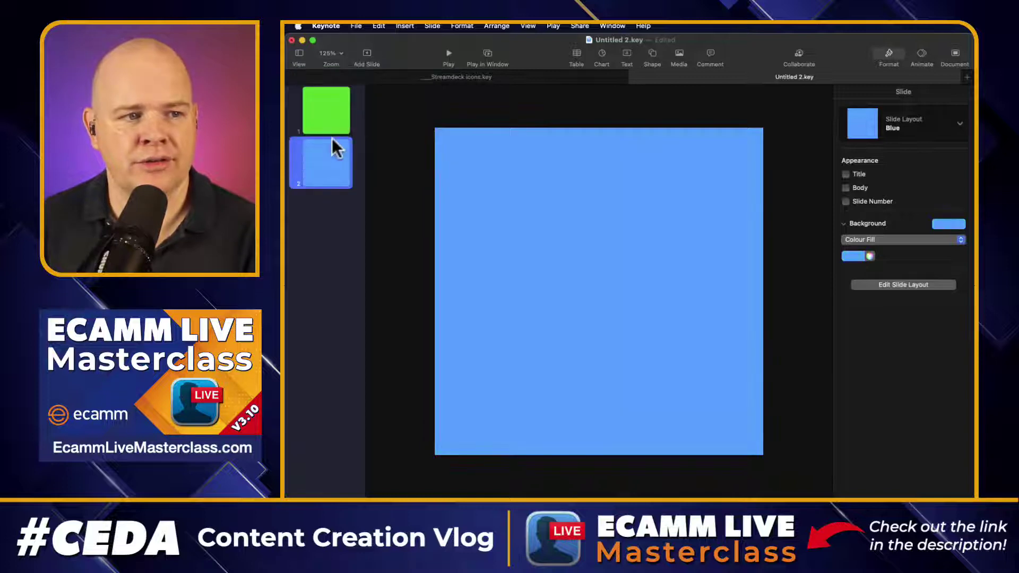
pyautogui.click(328, 109)
pyautogui.press('BackSpace')
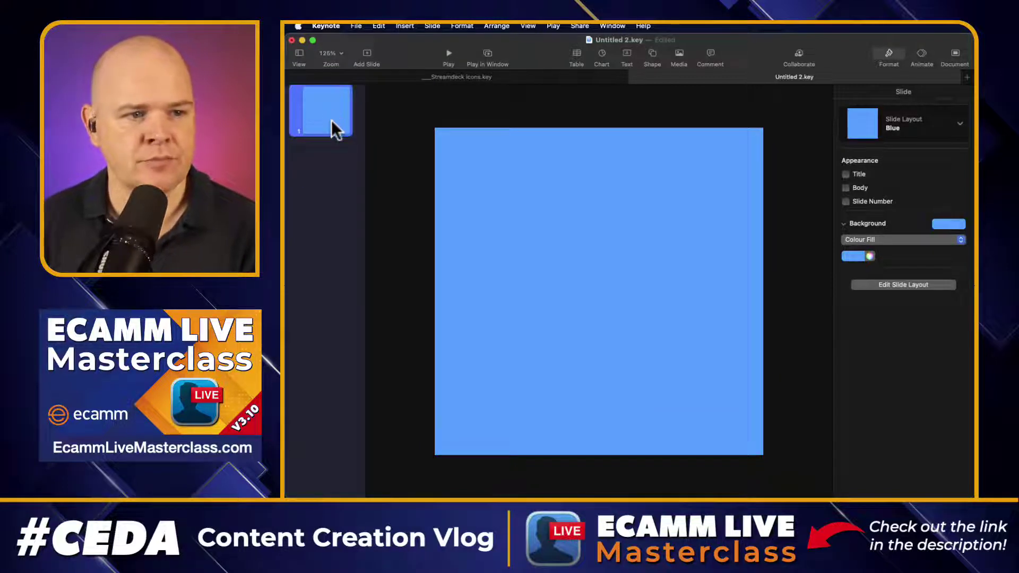
# - Add two more slides with the Blue layout, followed by two slides with the Blue copy layout
pyautogui.click(367, 54)
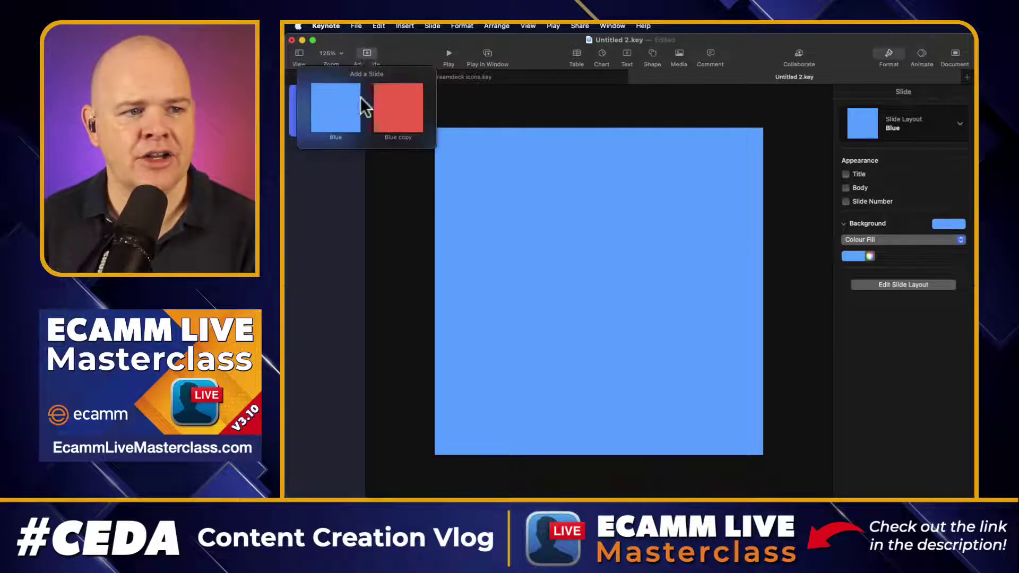
pyautogui.click(347, 102)
pyautogui.click(368, 52)
pyautogui.click(355, 118)
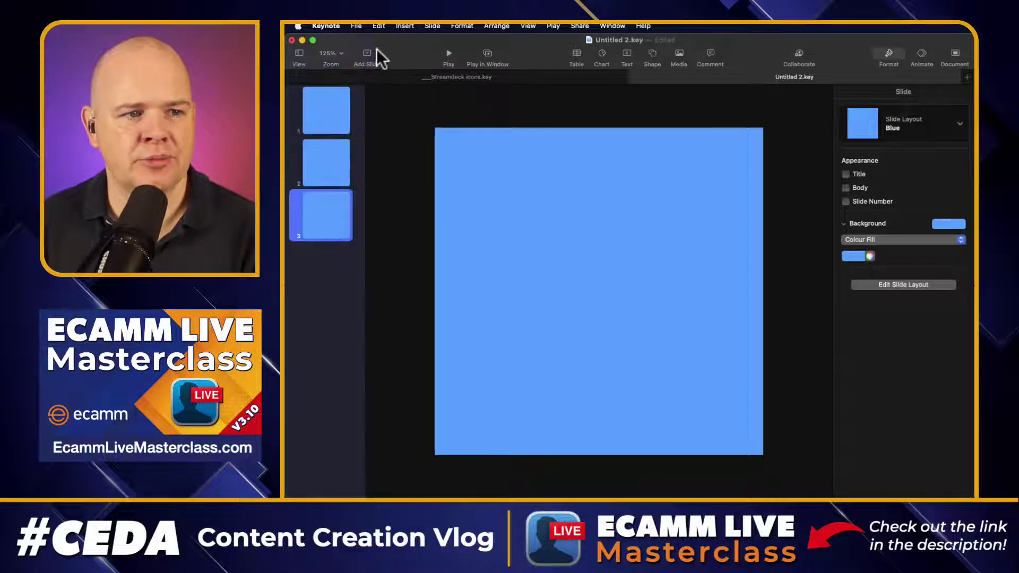
pyautogui.click(366, 53)
pyautogui.click(393, 114)
pyautogui.click(369, 56)
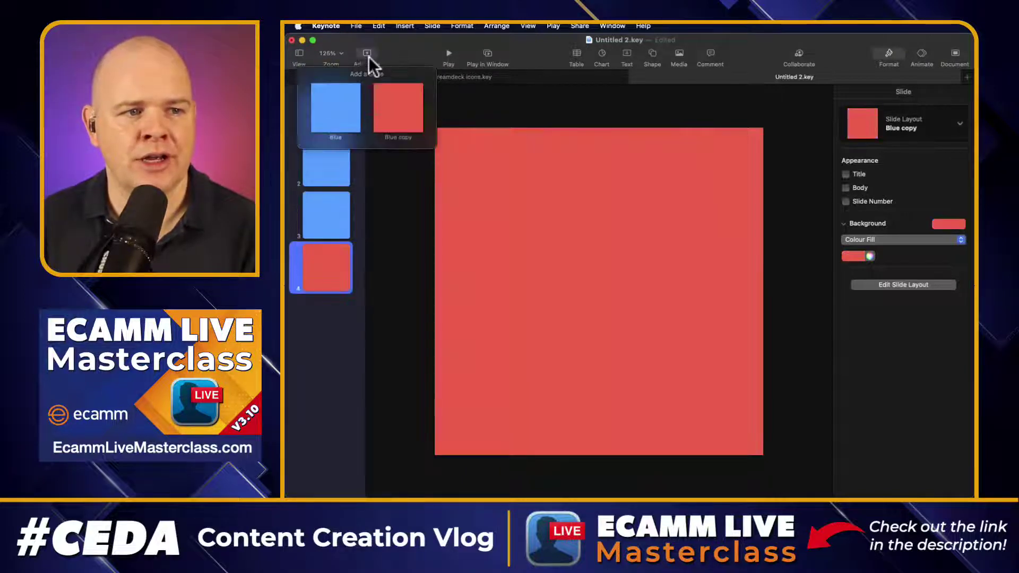
pyautogui.click(382, 114)
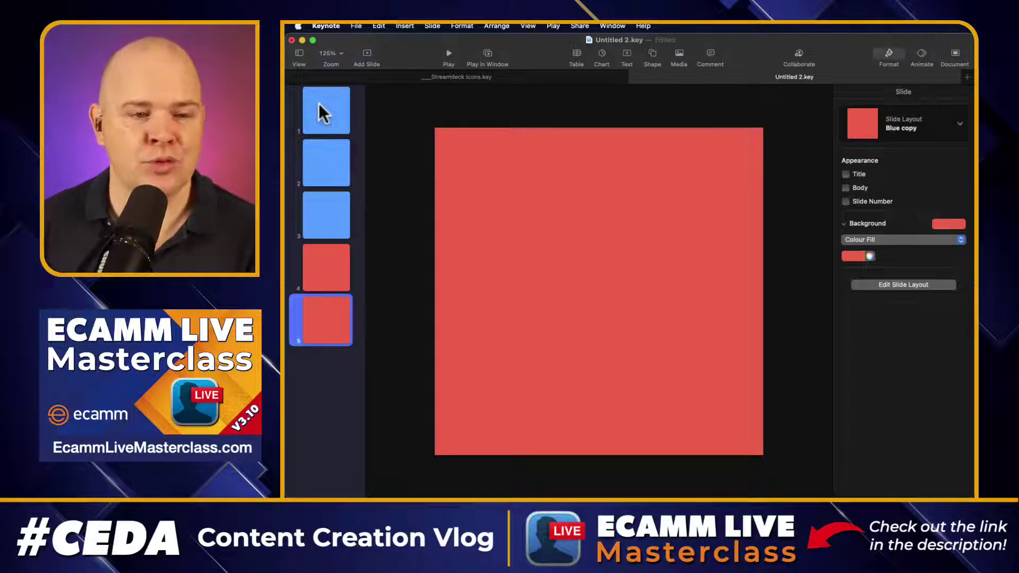
# - Browse the shape library's categories, including Food, Arts, Science, People and Geometry, to examine the available icon shapes
pyautogui.click(652, 53)
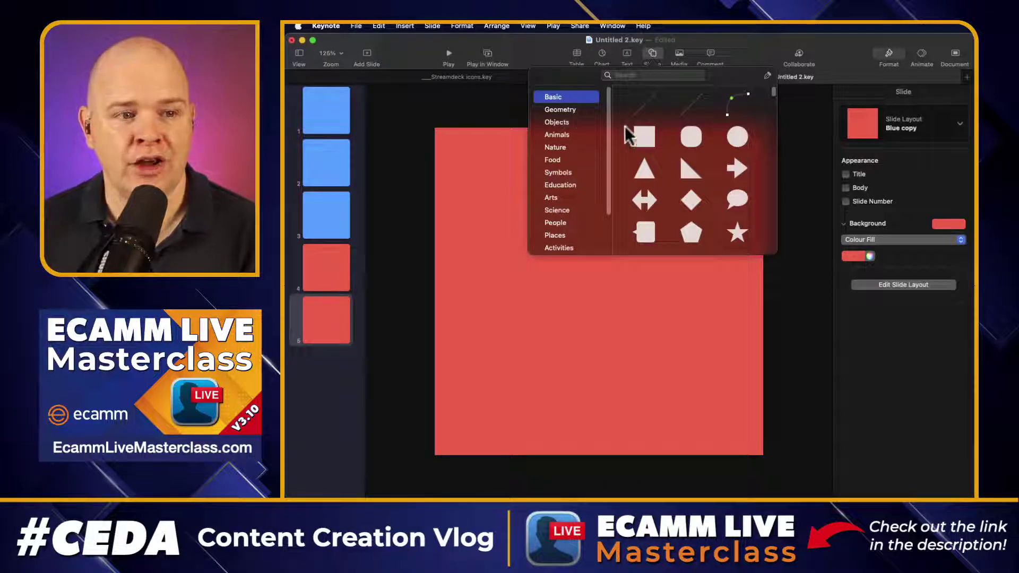
pyautogui.scroll(-2, 671, 165)
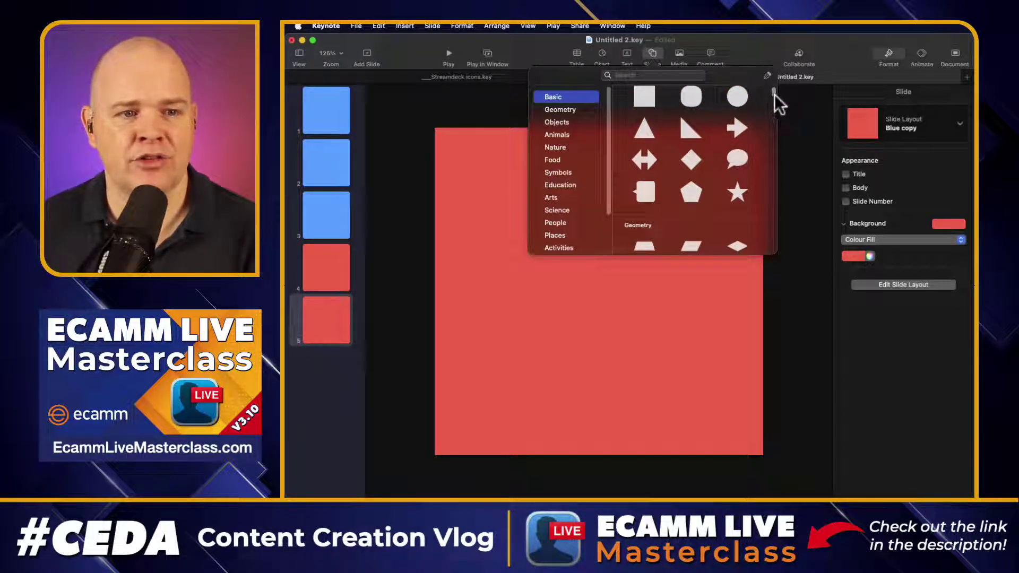
pyautogui.moveTo(774, 95); pyautogui.dragTo(769, 143)
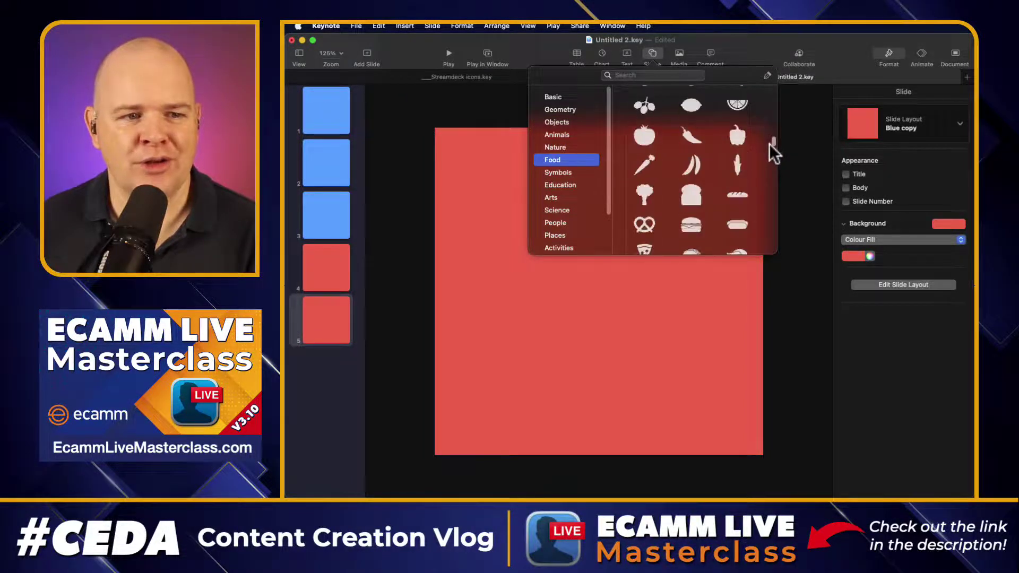
pyautogui.click(555, 200)
pyautogui.click(558, 211)
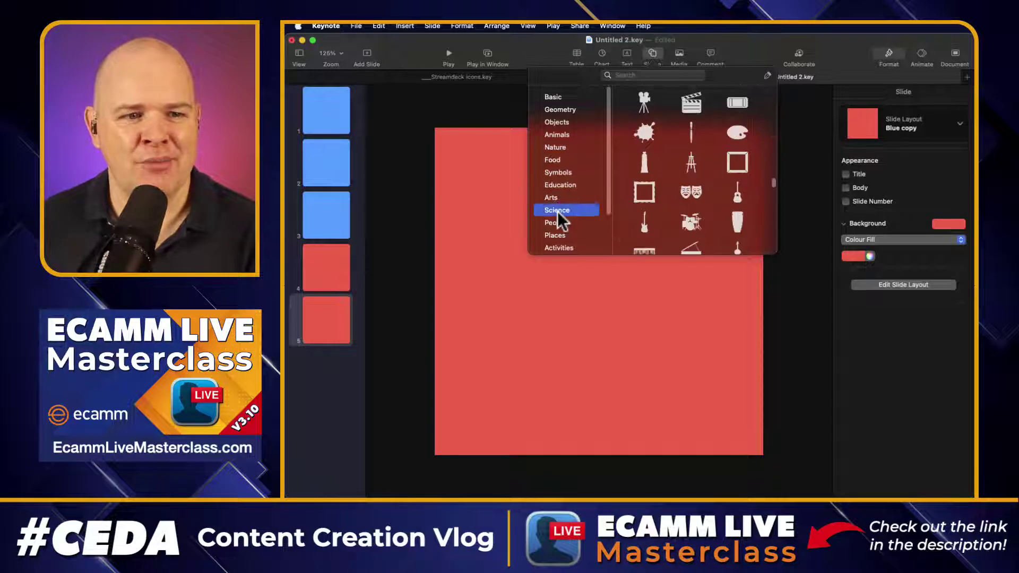
pyautogui.click(559, 222)
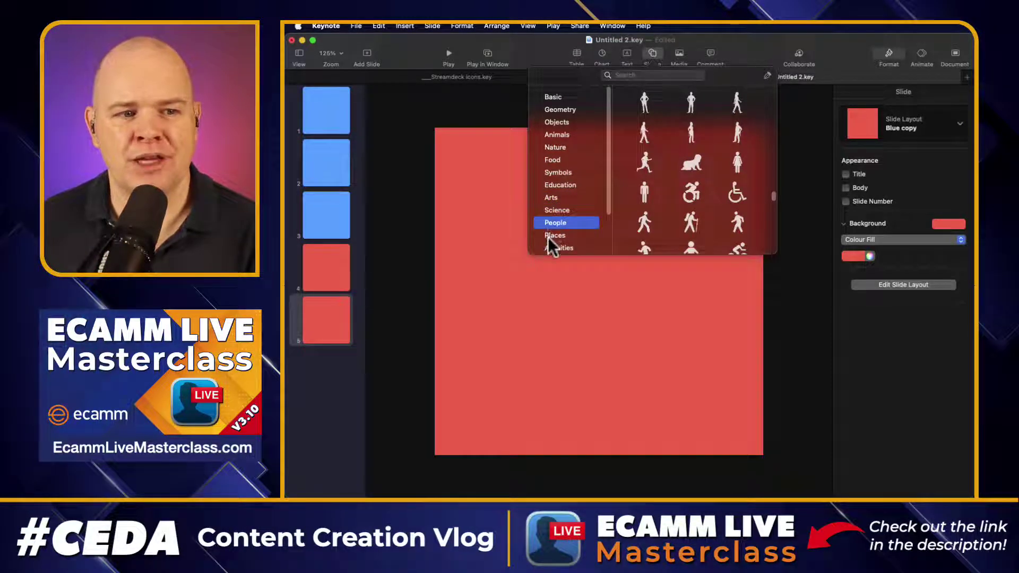
pyautogui.scroll(-1, 548, 237)
pyautogui.scroll(1, 584, 211)
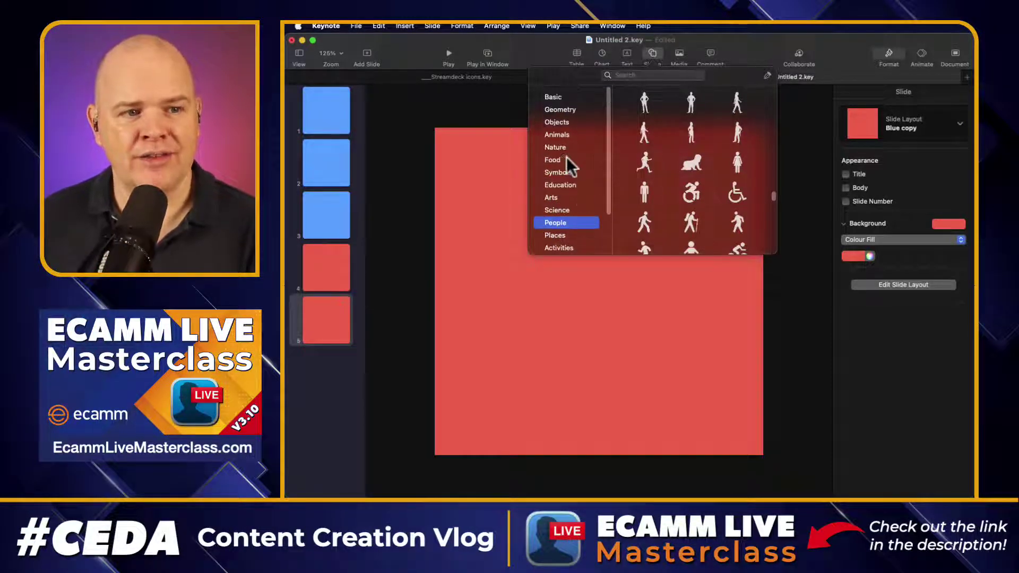
pyautogui.click(555, 107)
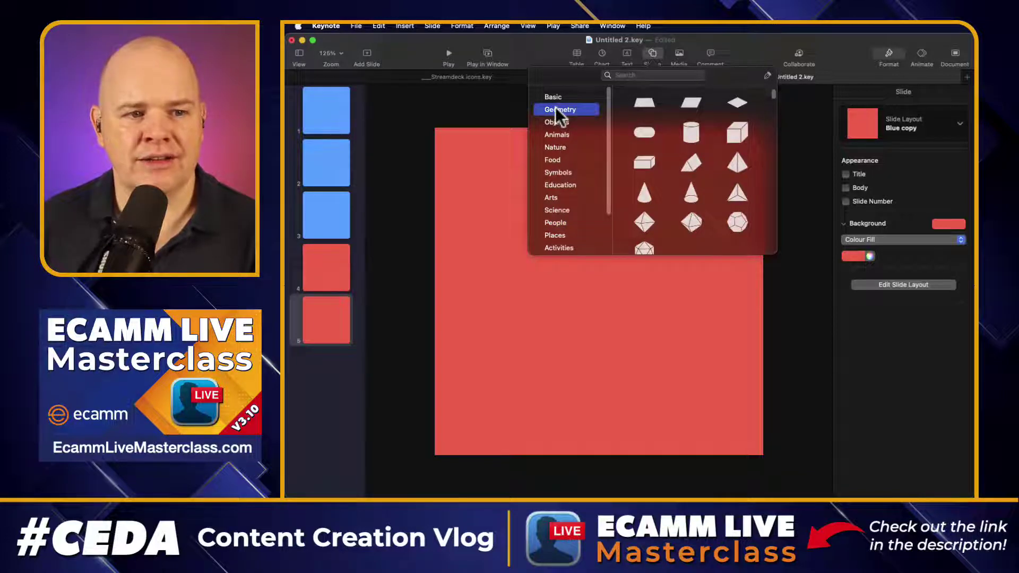
# - Add a basic circle to slide 5, enlarge it in the slide's lower-left area and fill it white
pyautogui.click(553, 97)
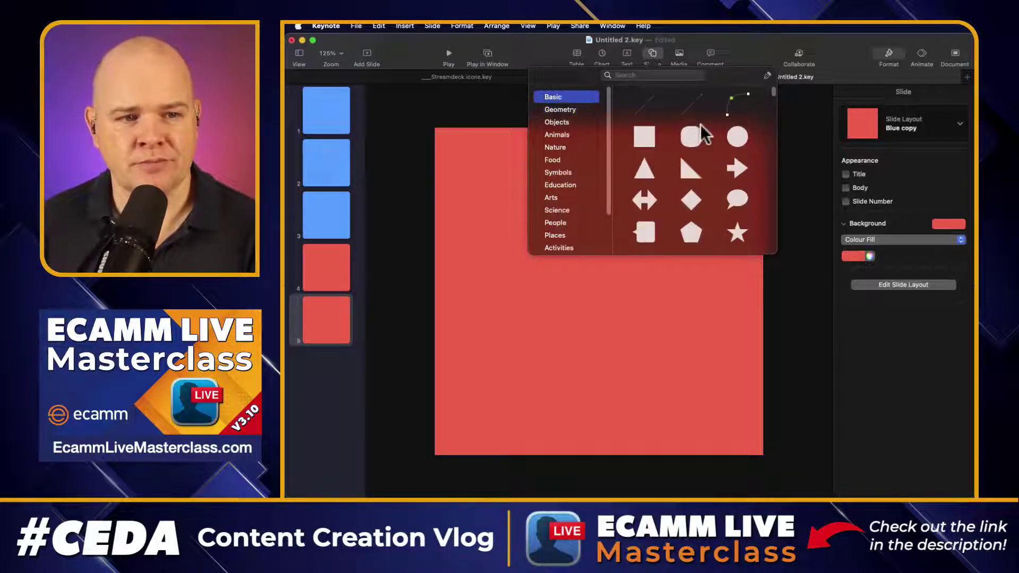
pyautogui.moveTo(667, 139); pyautogui.dragTo(545, 346)
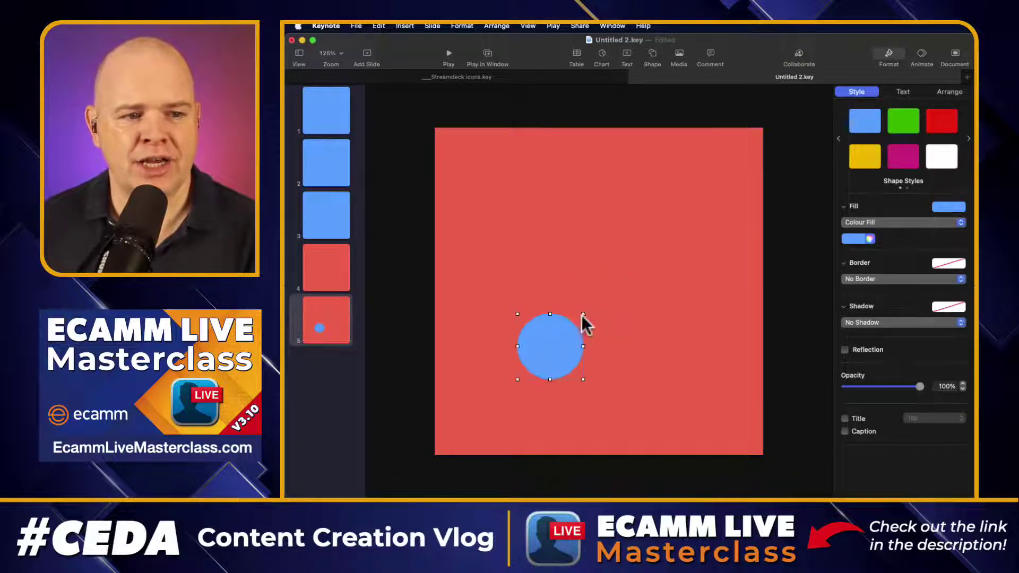
pyautogui.moveTo(583, 313); pyautogui.dragTo(664, 239)
pyautogui.moveTo(605, 297); pyautogui.dragTo(544, 330)
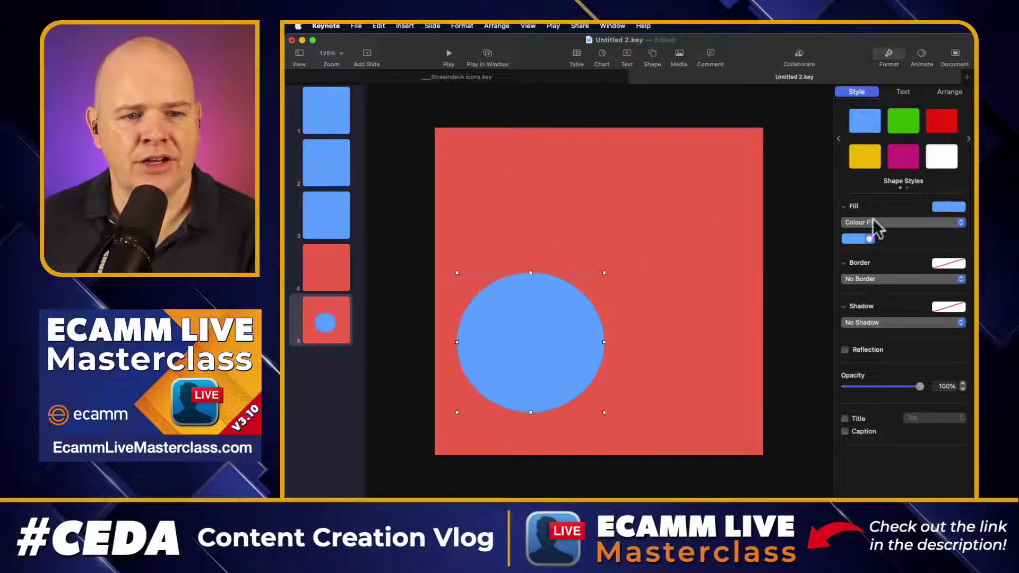
pyautogui.click(865, 240)
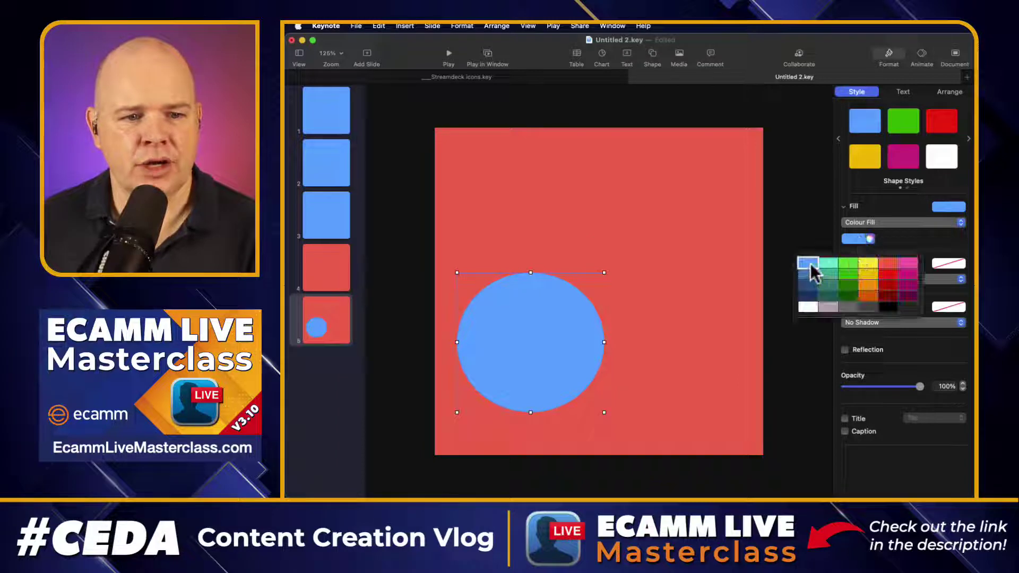
pyautogui.click(808, 307)
pyautogui.click(642, 244)
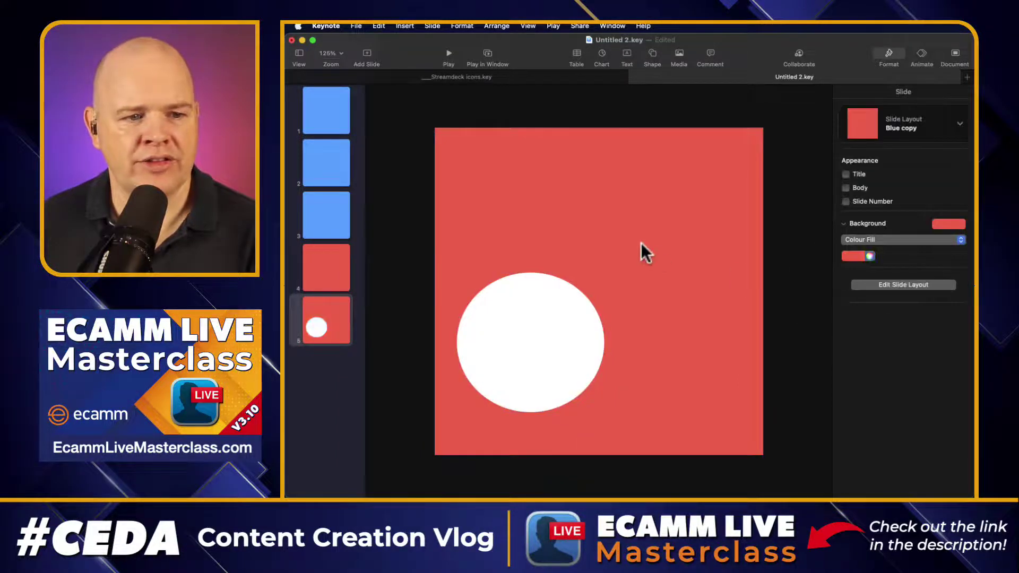
# - Add a basic square, stretch it into a wide rectangle and place it overlapping the circle's upper-right part
pyautogui.click(652, 53)
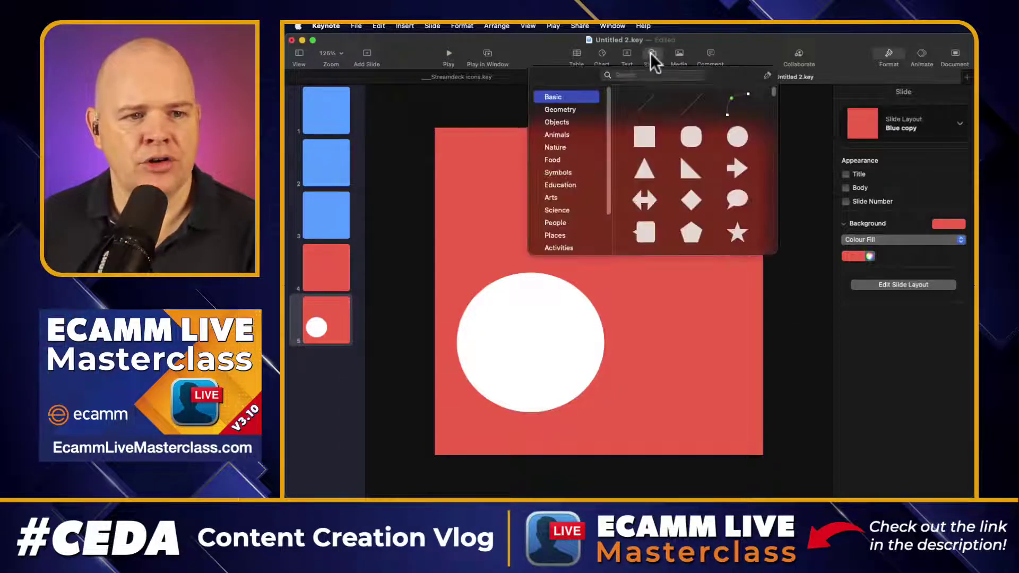
pyautogui.click(641, 139)
pyautogui.moveTo(602, 275); pyautogui.dragTo(705, 206)
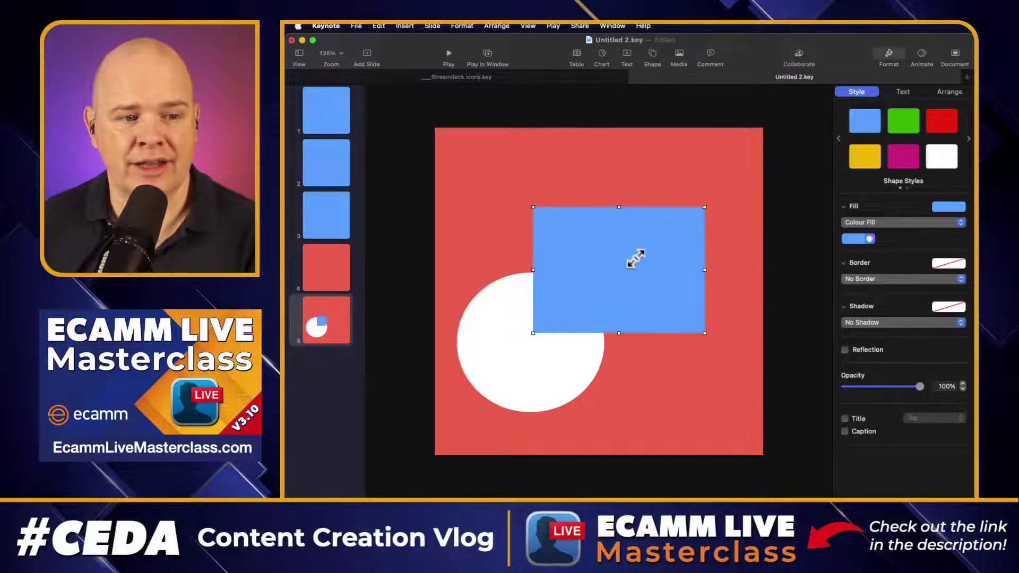
pyautogui.moveTo(636, 257); pyautogui.dragTo(625, 278)
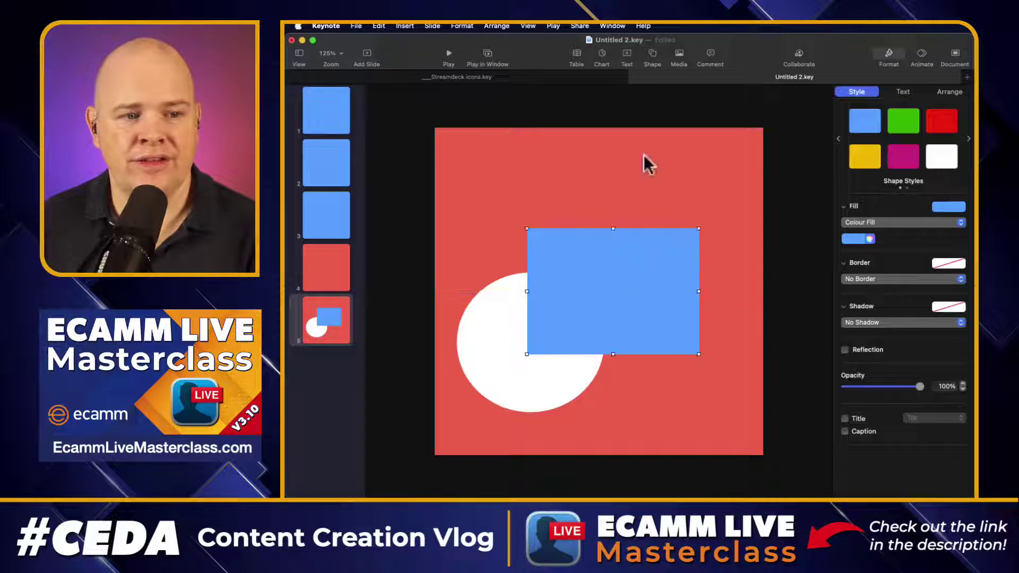
pyautogui.click(689, 387)
# - Combine the white circle and the blue rectangle into a single shape with Unite Shapes
pyautogui.click(532, 381)
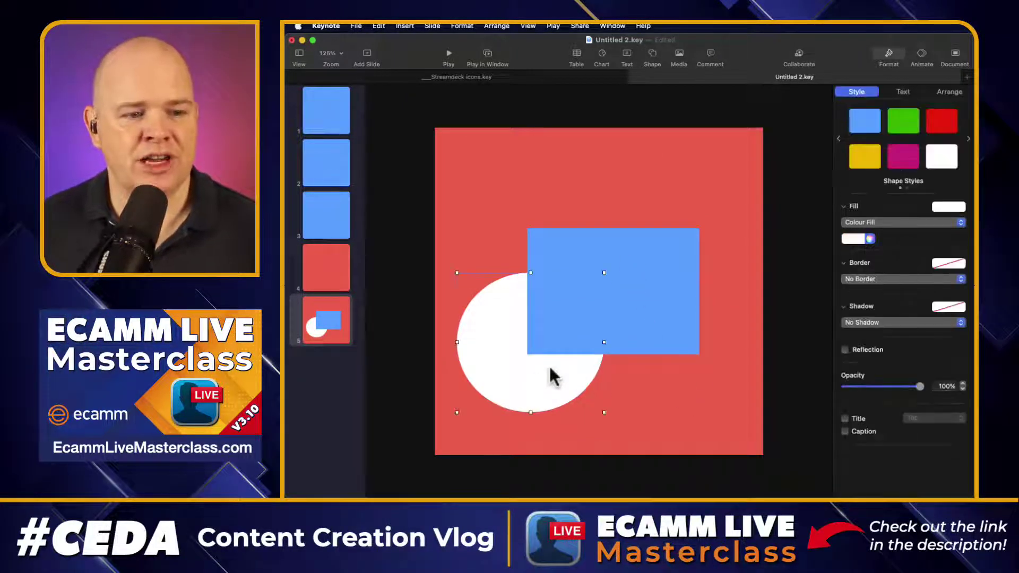
pyautogui.keyDown('shift'); pyautogui.click(652, 261); pyautogui.keyUp('shift')
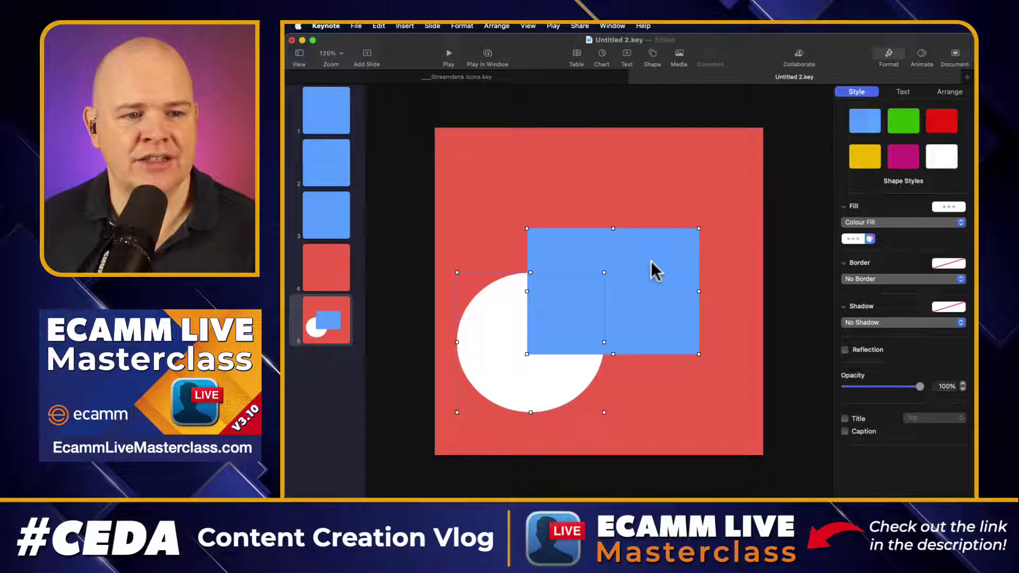
pyautogui.click(462, 26)
pyautogui.moveTo(494, 29)
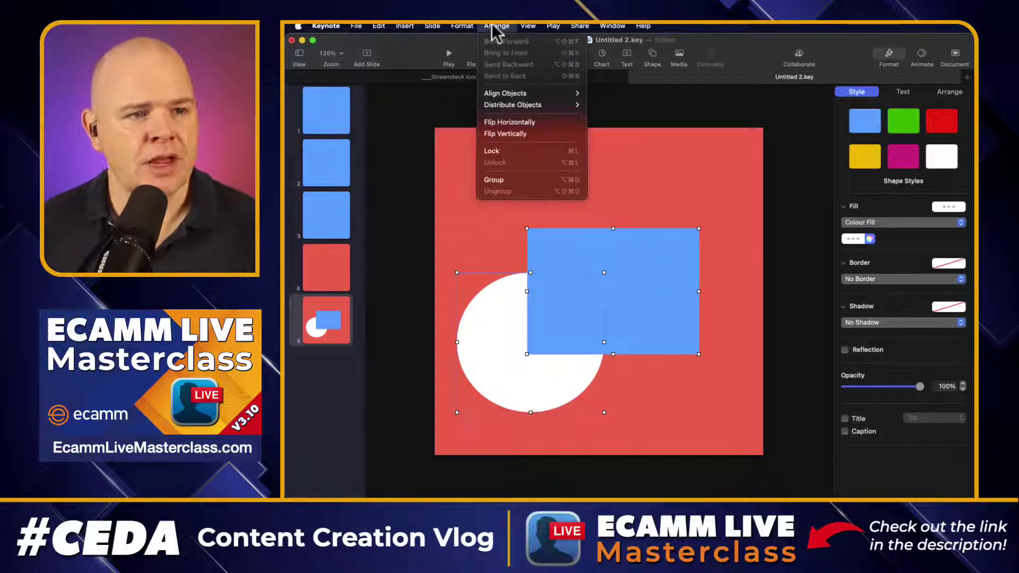
pyautogui.moveTo(508, 95)
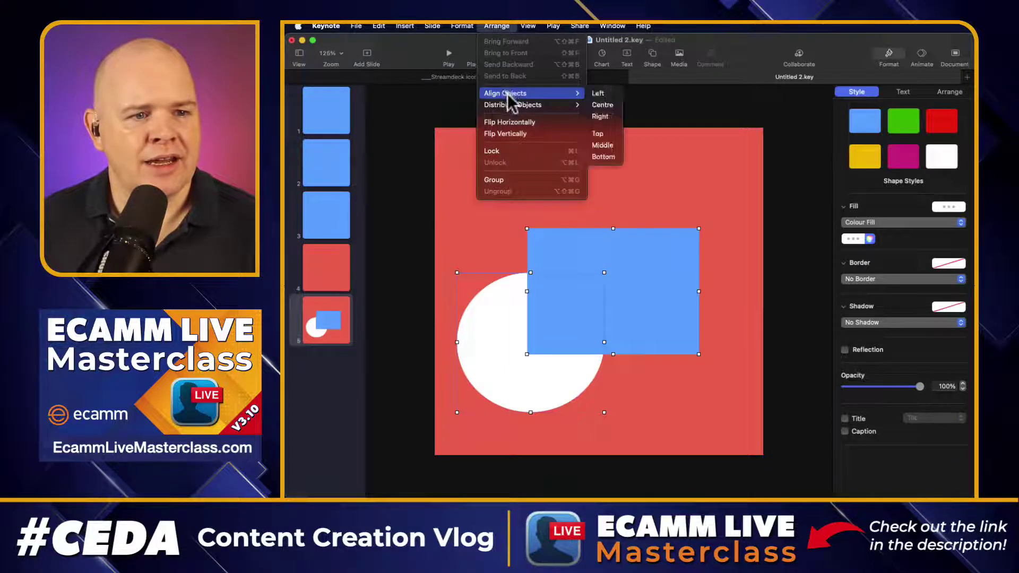
pyautogui.moveTo(462, 27)
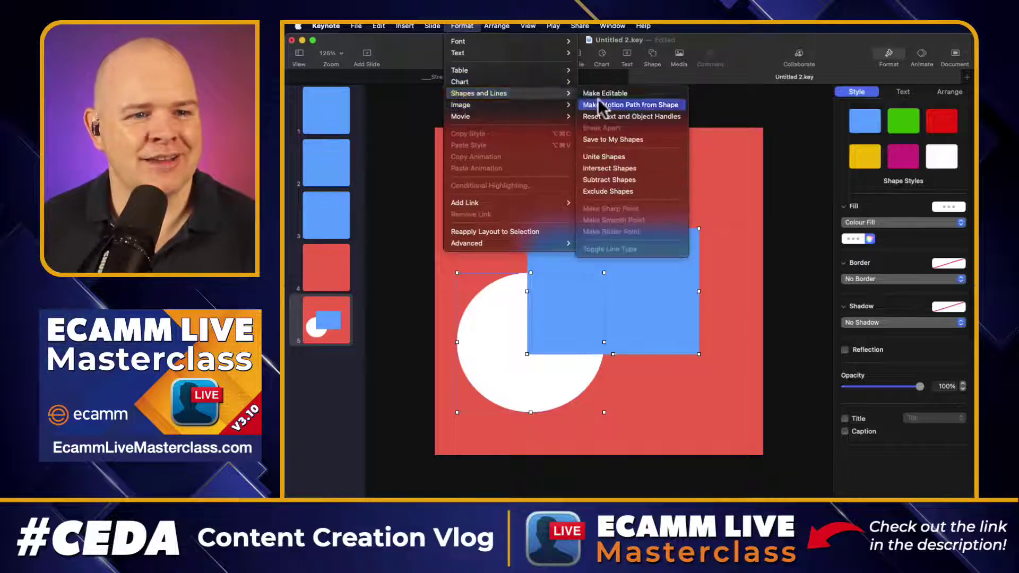
pyautogui.click(605, 157)
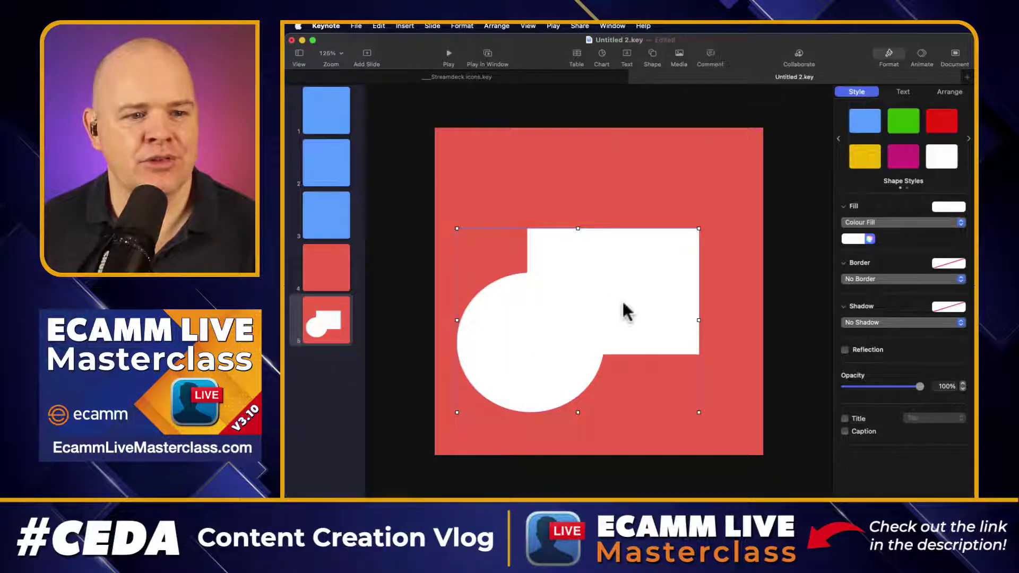
# - Scale down the united white shape and reposition it near the middle of the red slide
pyautogui.moveTo(622, 304); pyautogui.dragTo(622, 276)
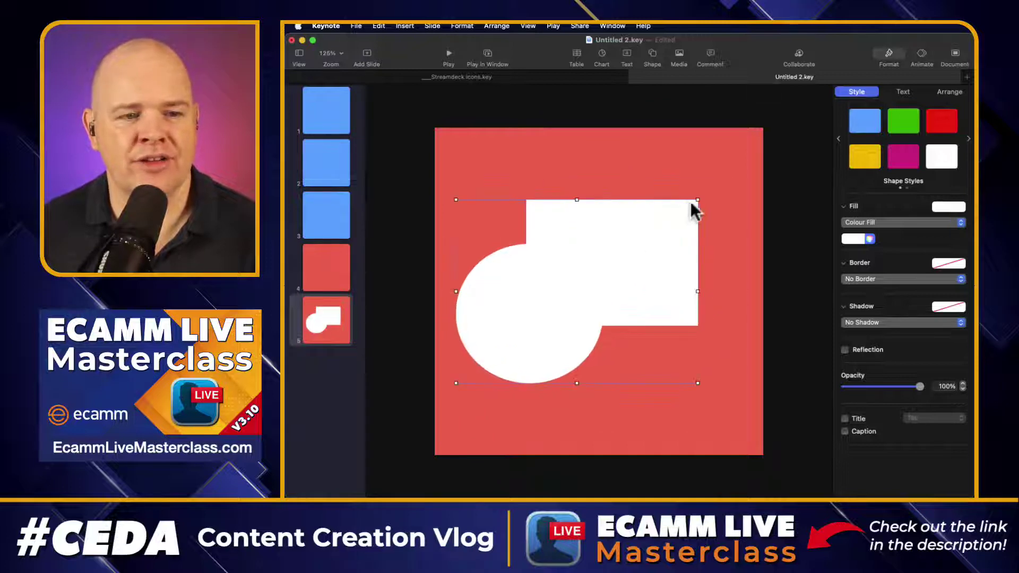
pyautogui.moveTo(697, 199); pyautogui.dragTo(650, 245)
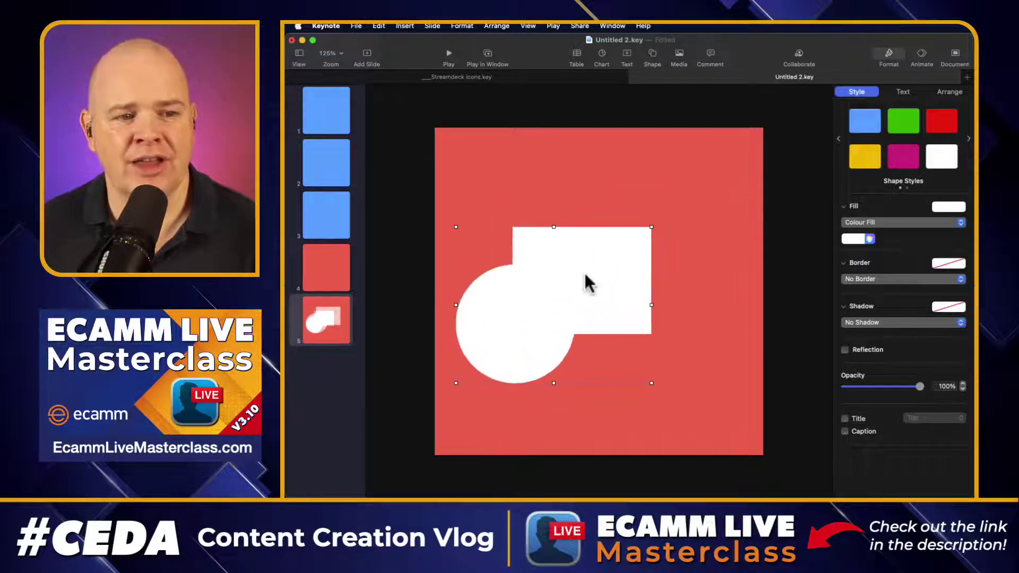
pyautogui.moveTo(586, 282); pyautogui.dragTo(593, 249)
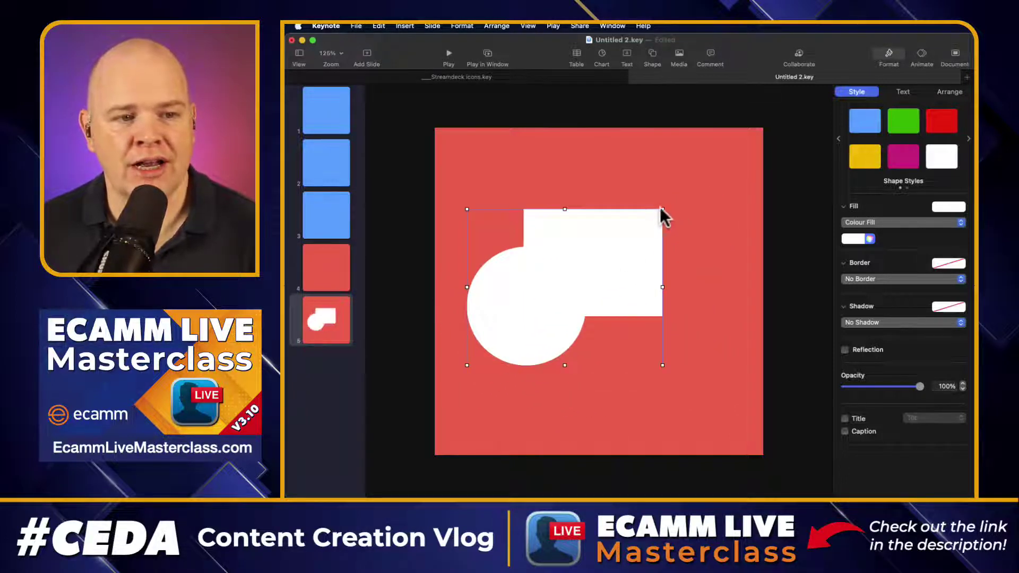
pyautogui.moveTo(660, 207)
pyautogui.mouseDown()
pyautogui.moveTo(610, 202)
pyautogui.moveTo(670, 209)
pyautogui.mouseUp()
pyautogui.moveTo(614, 256); pyautogui.dragTo(650, 258)
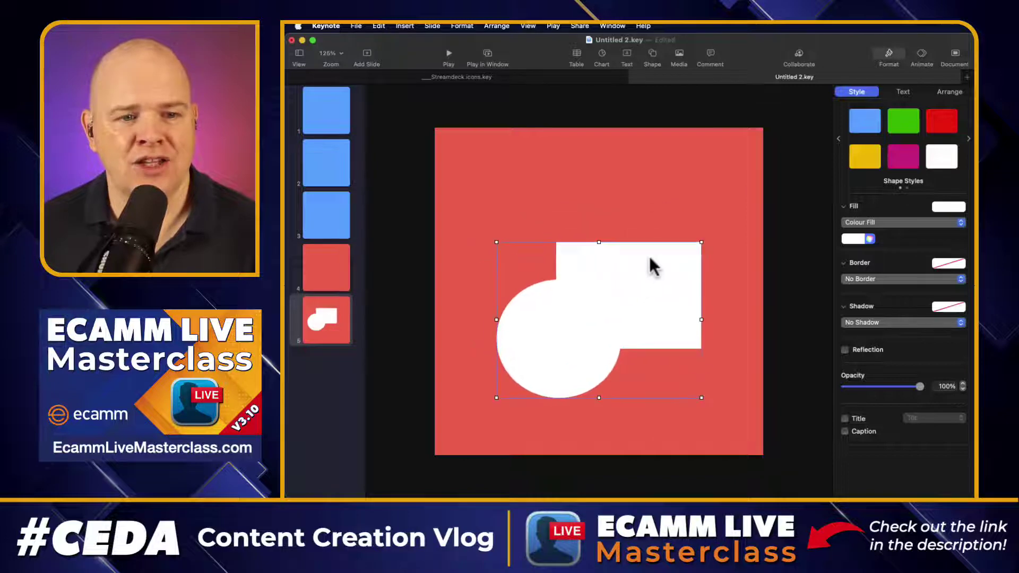
# - Add a basic triangle and arrange it inside the rectangular part of the united white shape
pyautogui.click(652, 55)
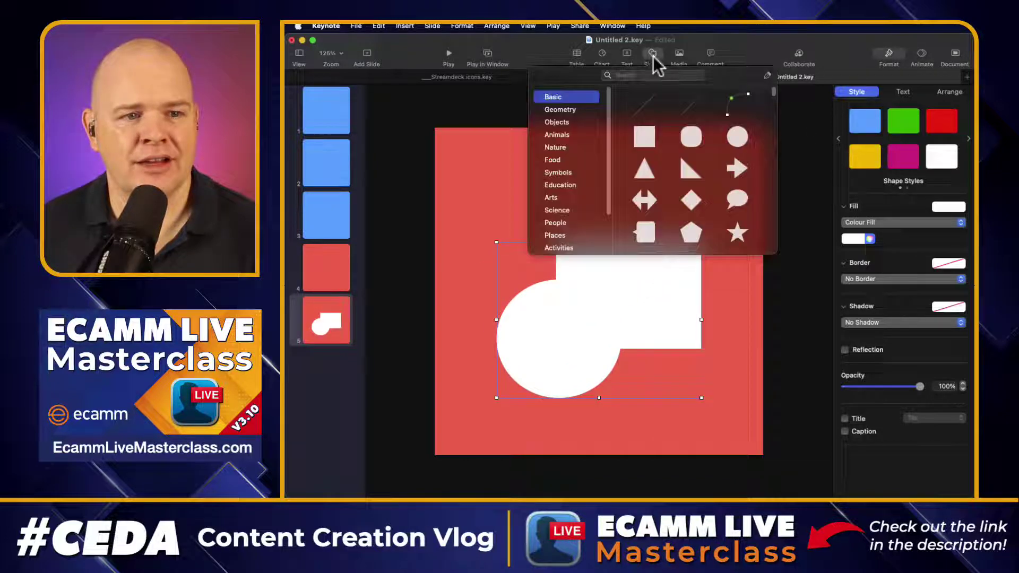
pyautogui.click(644, 170)
pyautogui.moveTo(586, 292); pyautogui.dragTo(617, 282)
pyautogui.moveTo(684, 305); pyautogui.dragTo(663, 299)
# - Cut the triangle out of the united white shape with Subtract Shapes
pyautogui.click(610, 290)
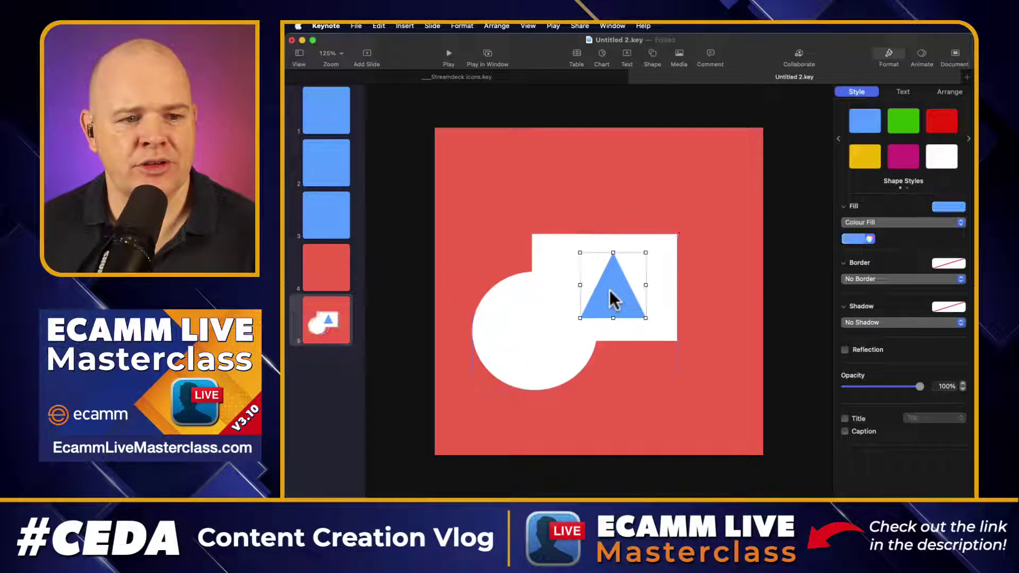
pyautogui.keyDown('shift'); pyautogui.click(656, 279); pyautogui.keyUp('shift')
pyautogui.click(463, 27)
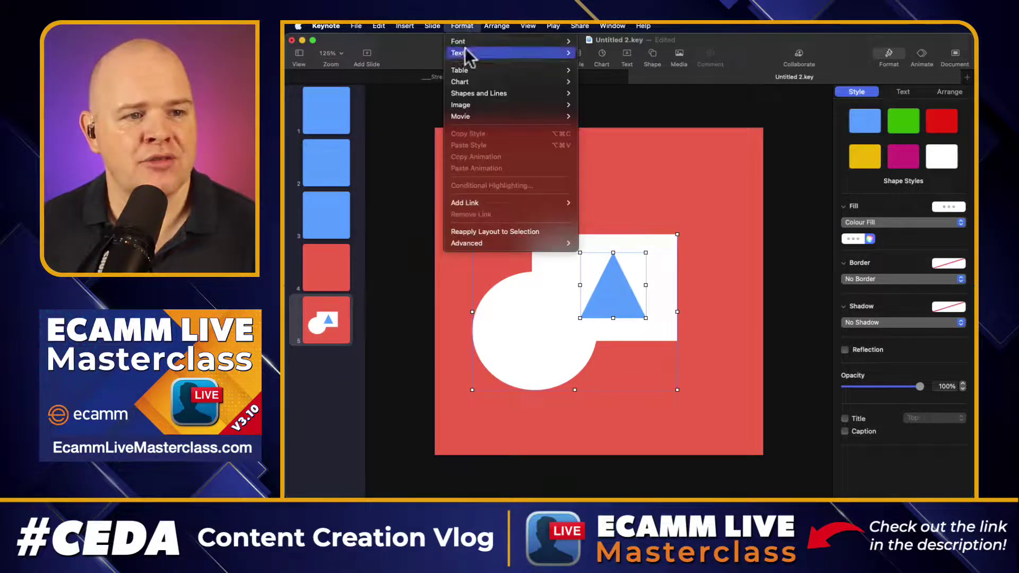
pyautogui.moveTo(476, 93)
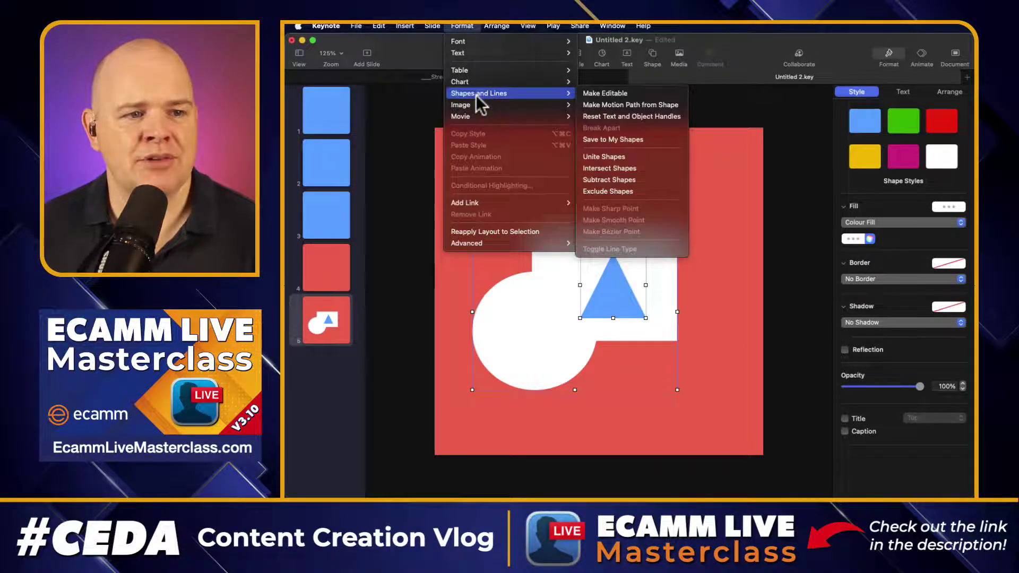
pyautogui.click(641, 179)
# - Enlarge the white shape with the triangular cut-out and reposition it on the red slide
pyautogui.moveTo(650, 279); pyautogui.dragTo(622, 256)
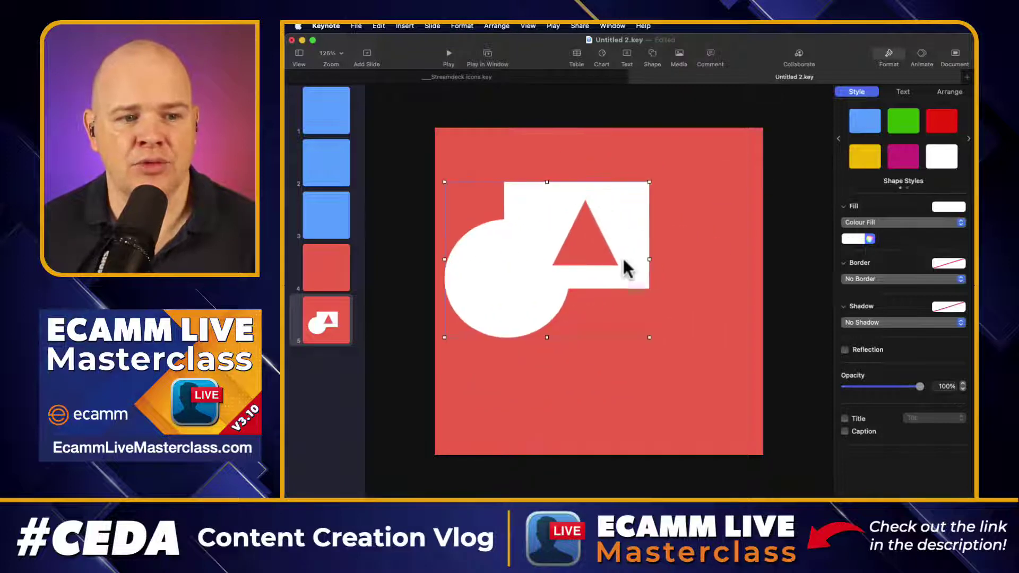
pyautogui.moveTo(645, 337); pyautogui.dragTo(712, 375)
pyautogui.moveTo(546, 257); pyautogui.dragTo(564, 235)
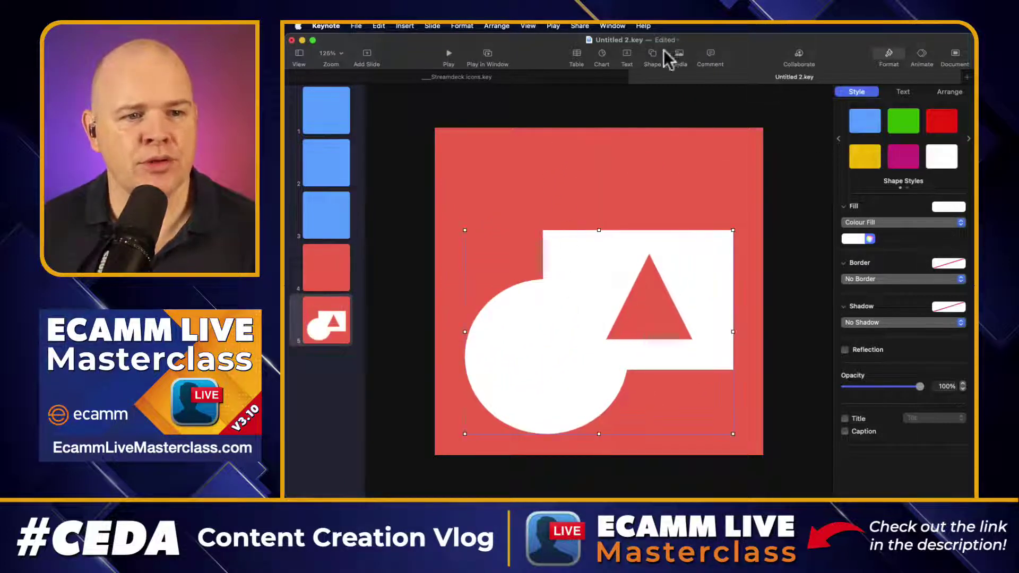
# - Add a basic pentagon and place it overlapping the upper-left edge of the white shape's circular part
pyautogui.click(650, 55)
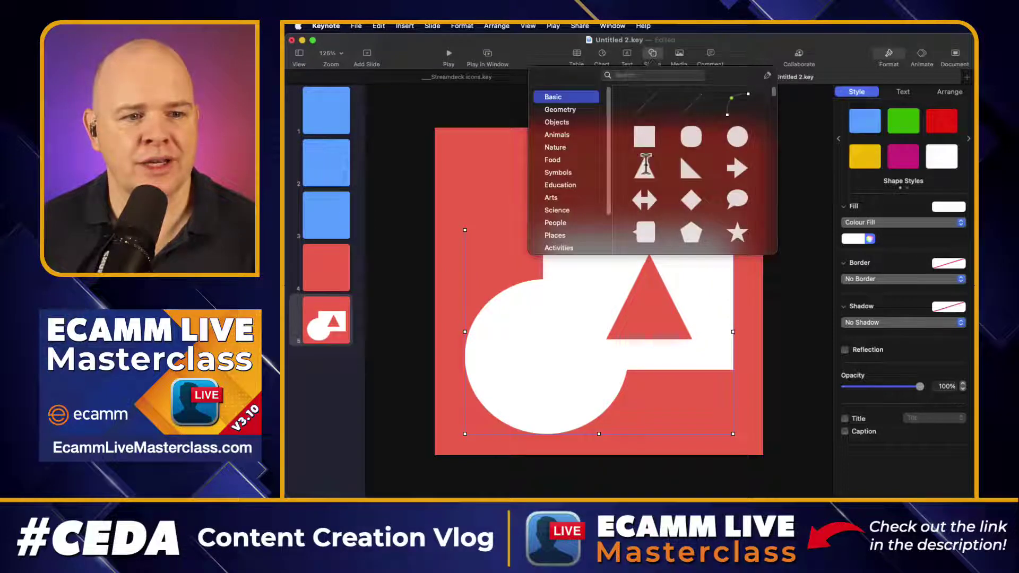
pyautogui.click(693, 232)
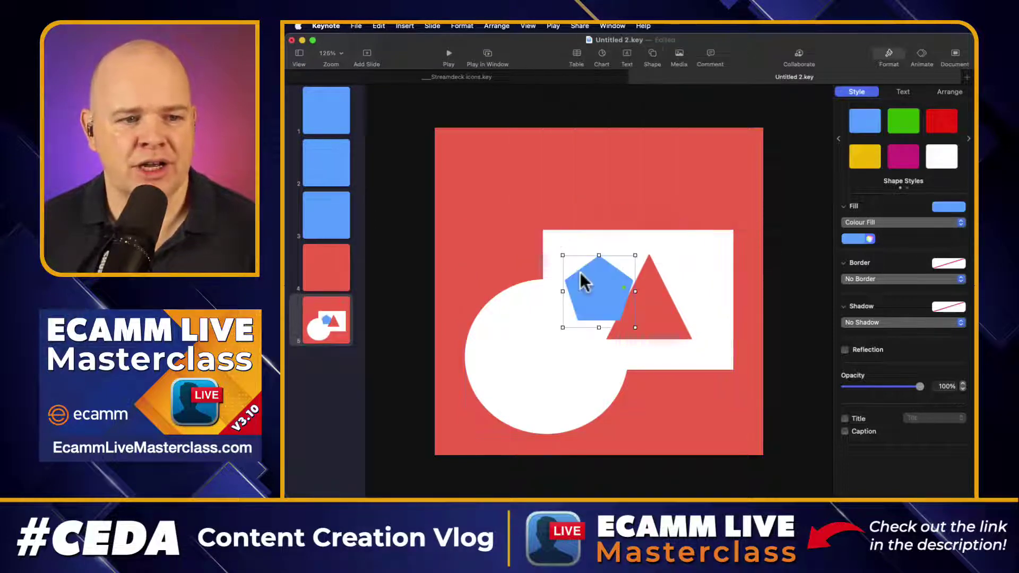
pyautogui.moveTo(580, 273); pyautogui.dragTo(486, 295)
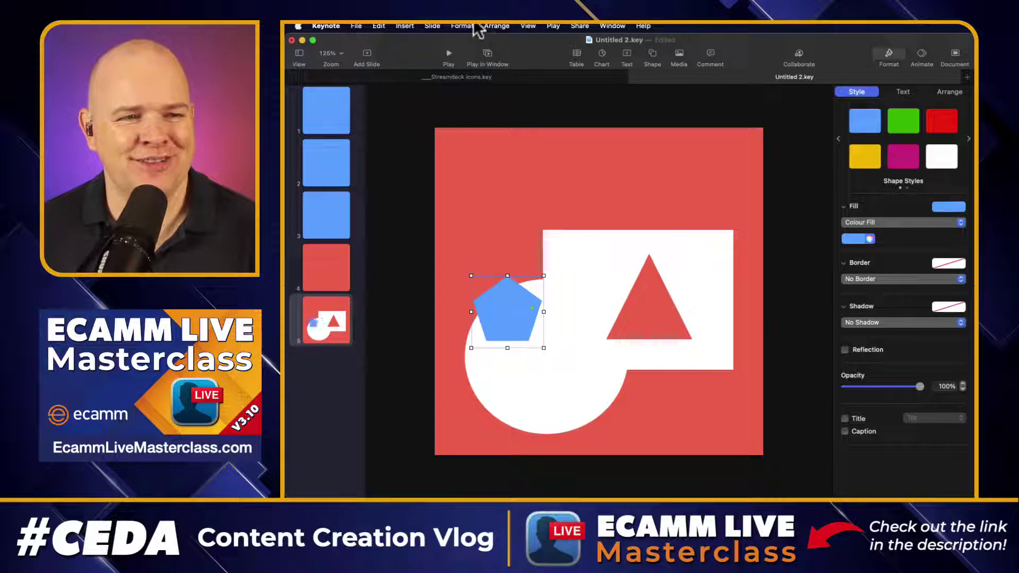
# - Try combining the blue pentagon and the white shape with Intersect Shapes
pyautogui.click(460, 27)
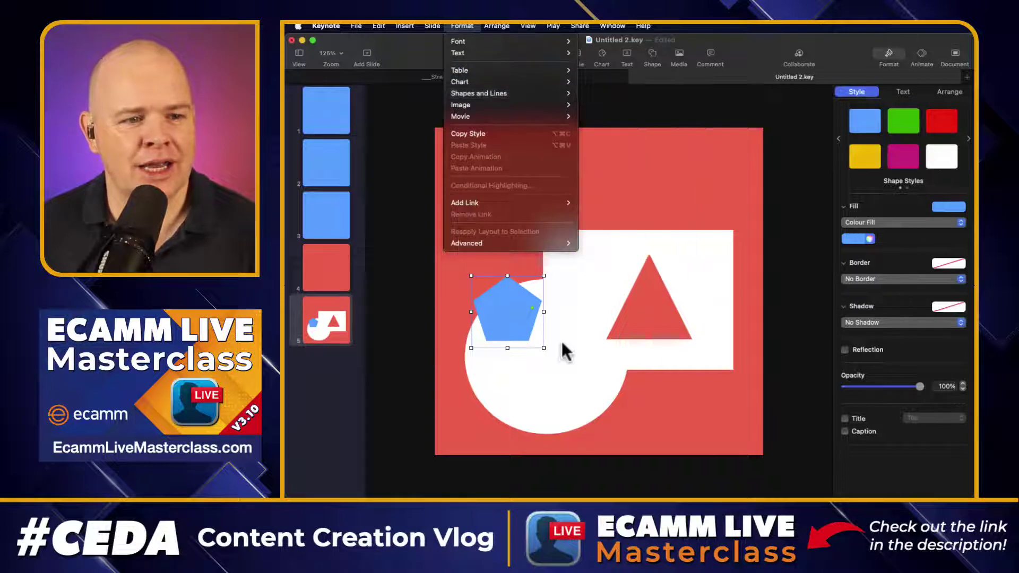
pyautogui.click(574, 308)
pyautogui.keyDown('shift'); pyautogui.click(583, 295); pyautogui.keyUp('shift')
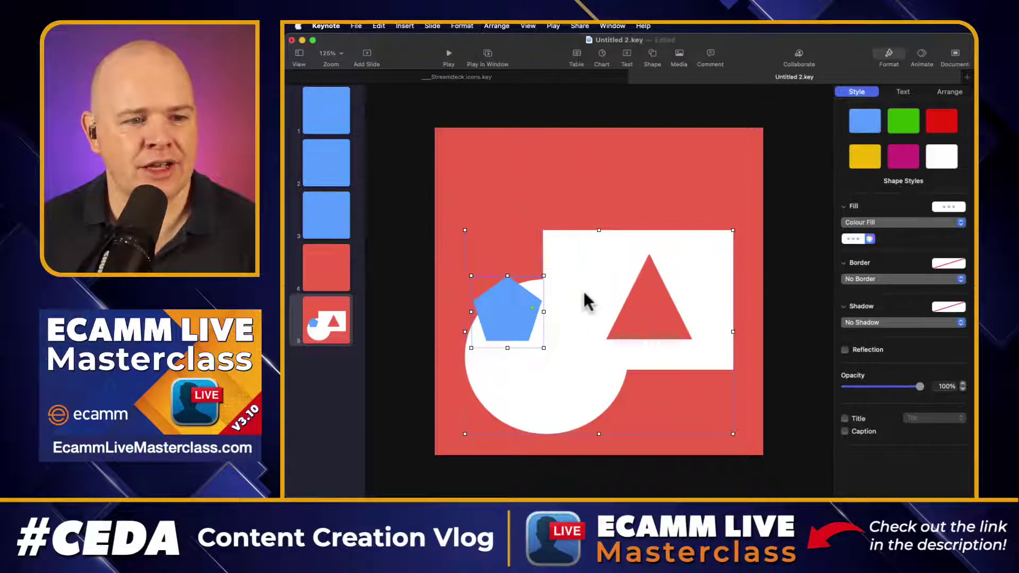
pyautogui.click(461, 26)
pyautogui.moveTo(488, 94)
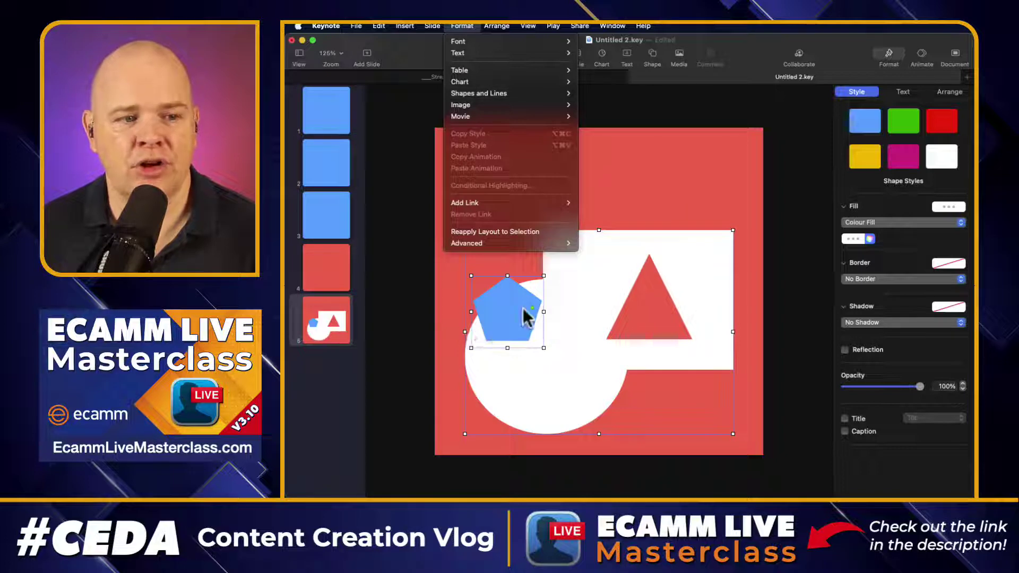
pyautogui.moveTo(500, 42)
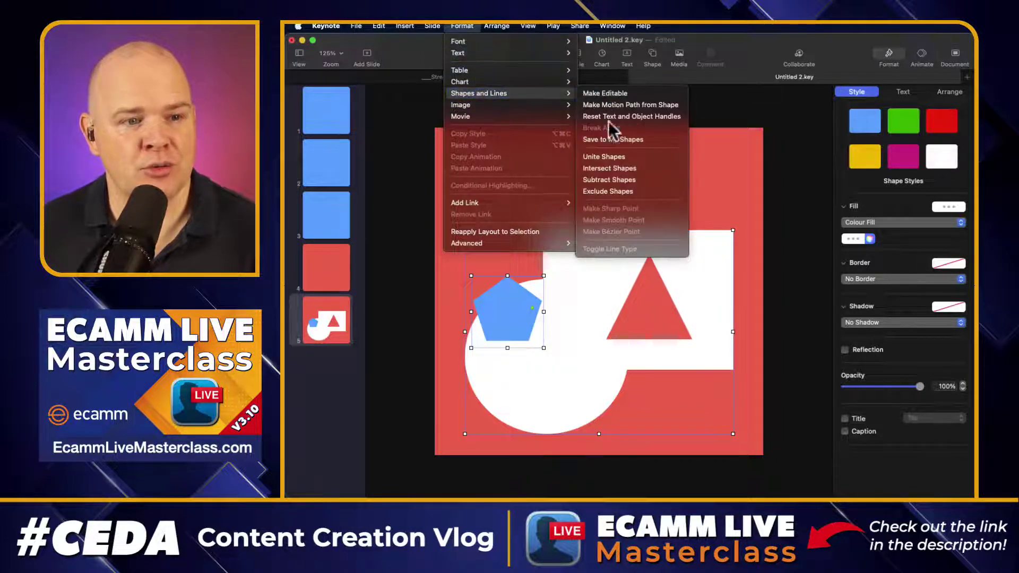
pyautogui.click(625, 169)
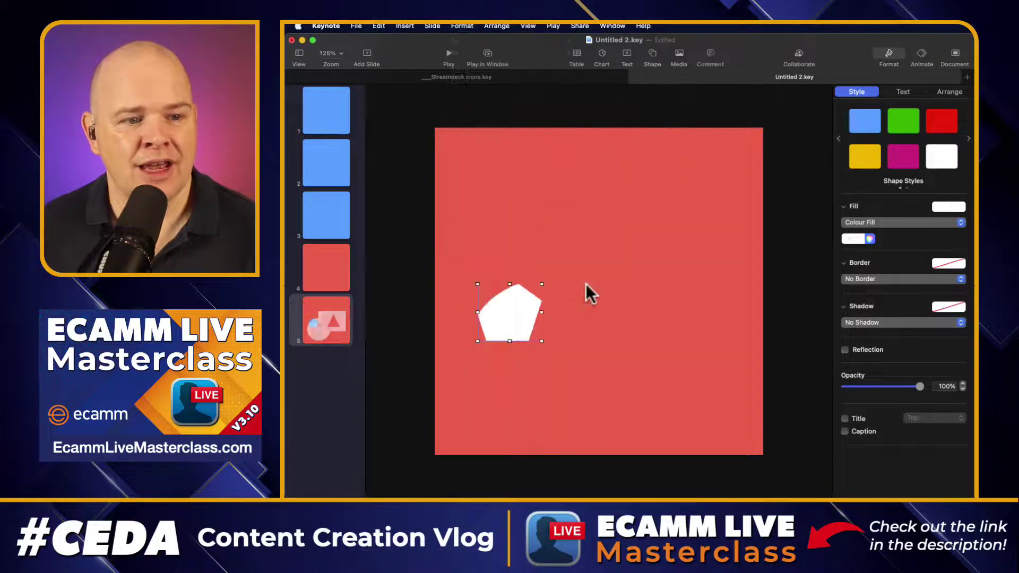
# - Move the intersected shape slightly up and to the right, and undo both the move and the intersection
pyautogui.moveTo(506, 325); pyautogui.dragTo(552, 300)
pyautogui.press('super+z')
pyautogui.press('super+z')
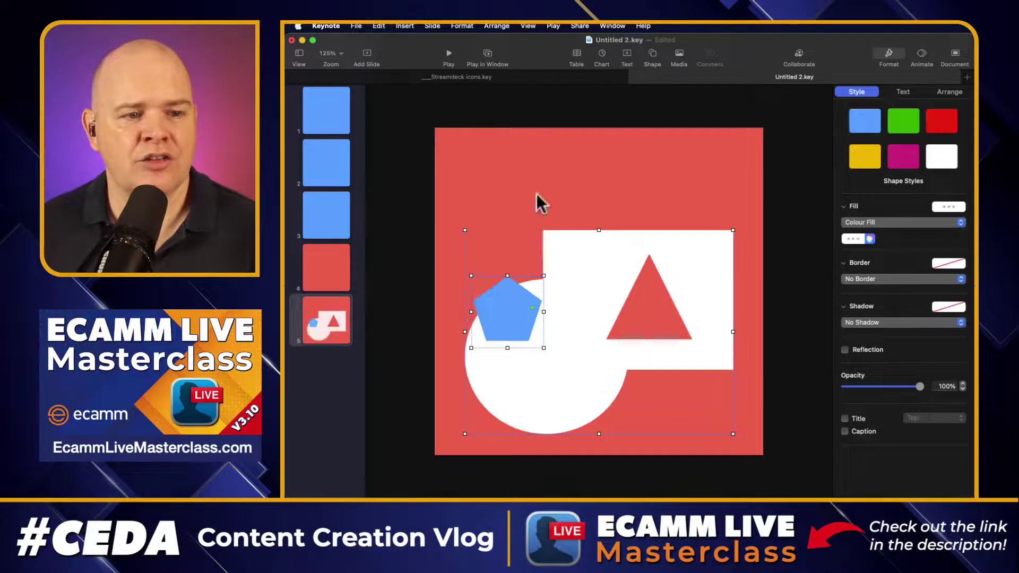
# - Open the Shapes and Lines commands for the selected pentagon and white shape
pyautogui.click(462, 27)
pyautogui.moveTo(497, 31)
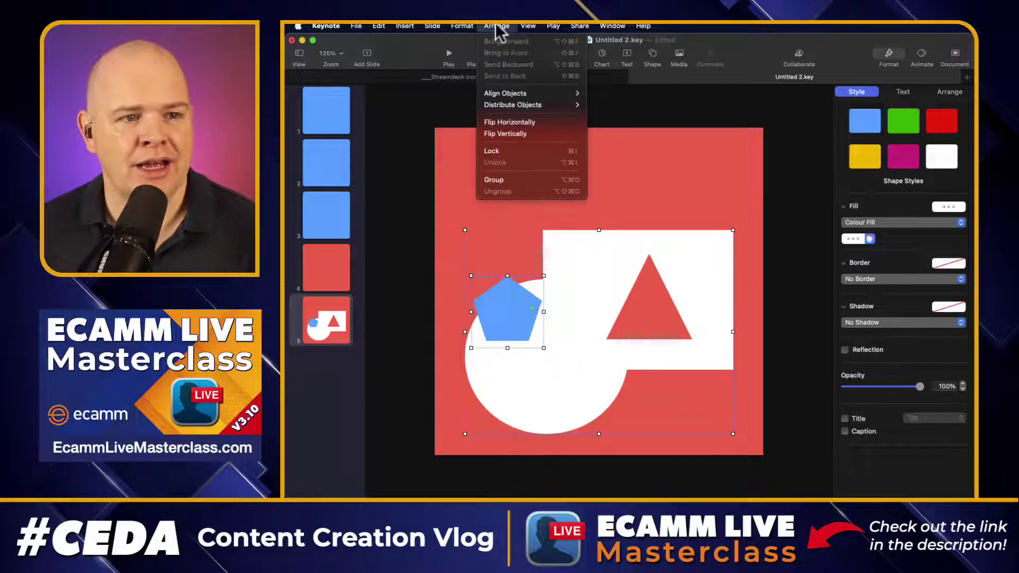
pyautogui.moveTo(465, 31)
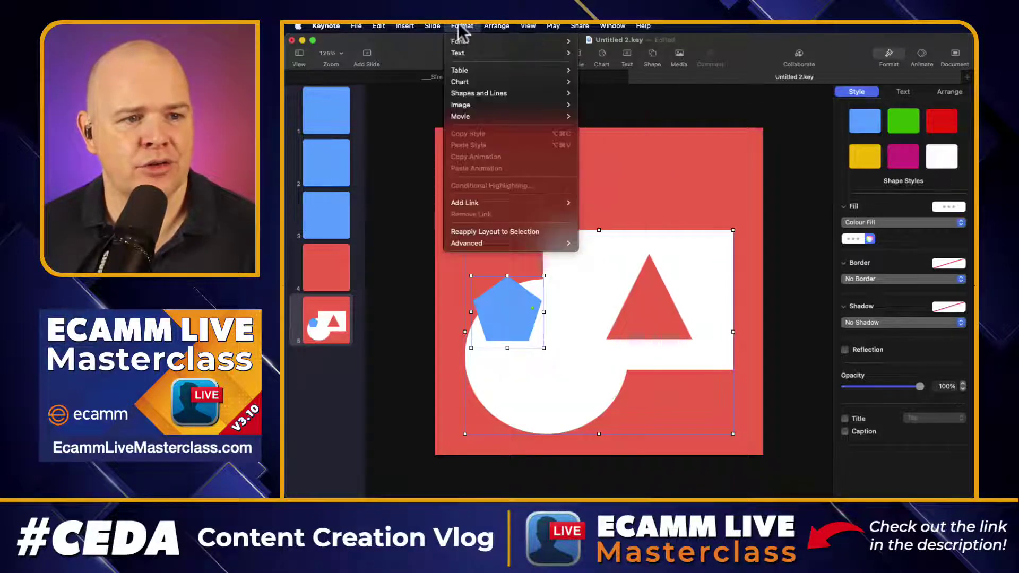
pyautogui.moveTo(476, 92)
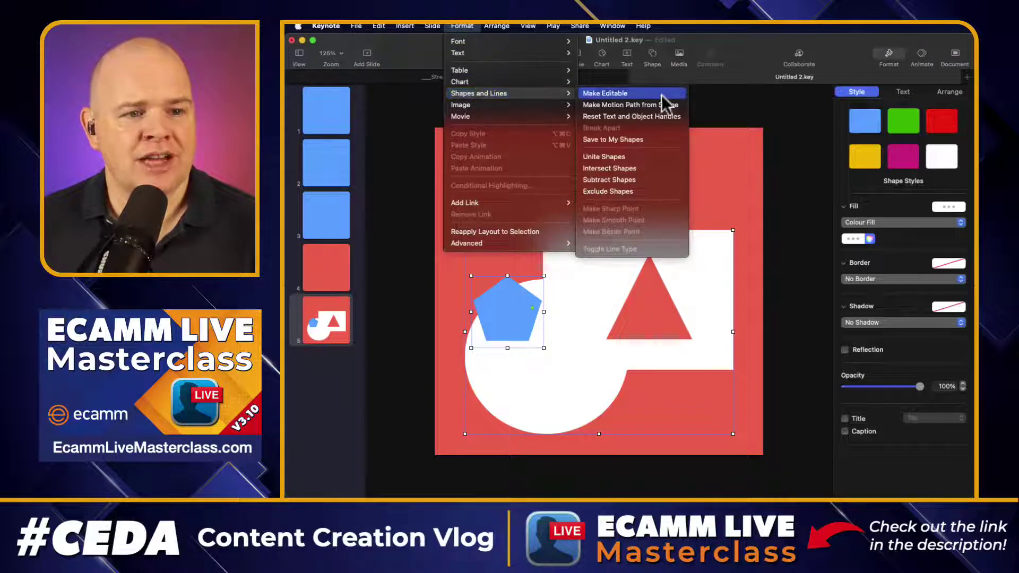